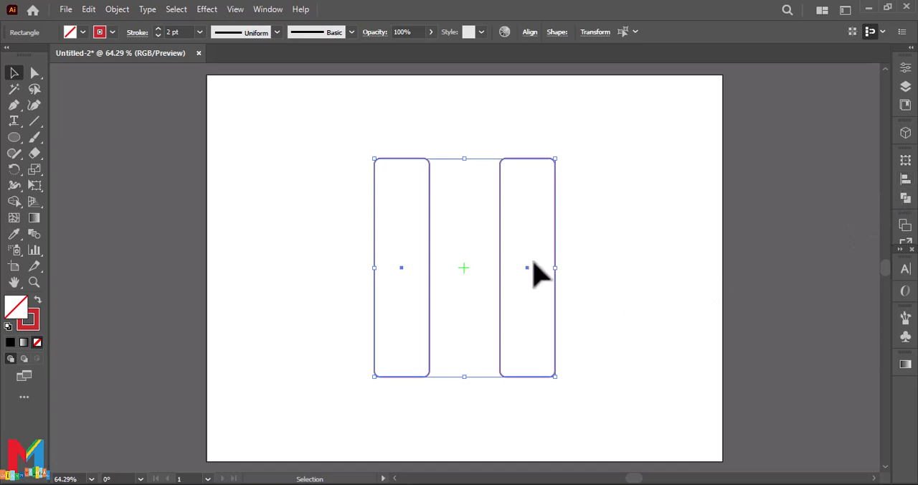
Step: Group the two tall rounded rectangles into one object
left_click(599, 286)
left_click(905, 180)
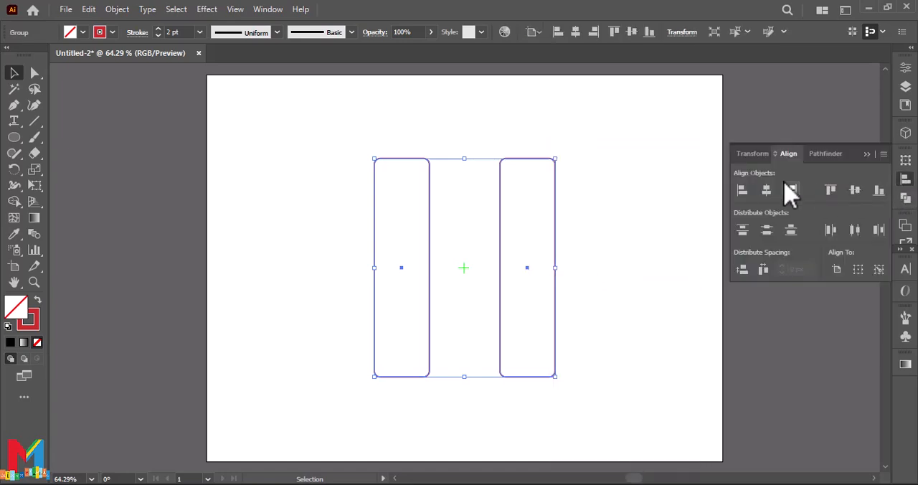
left_click(673, 235)
left_click(865, 155)
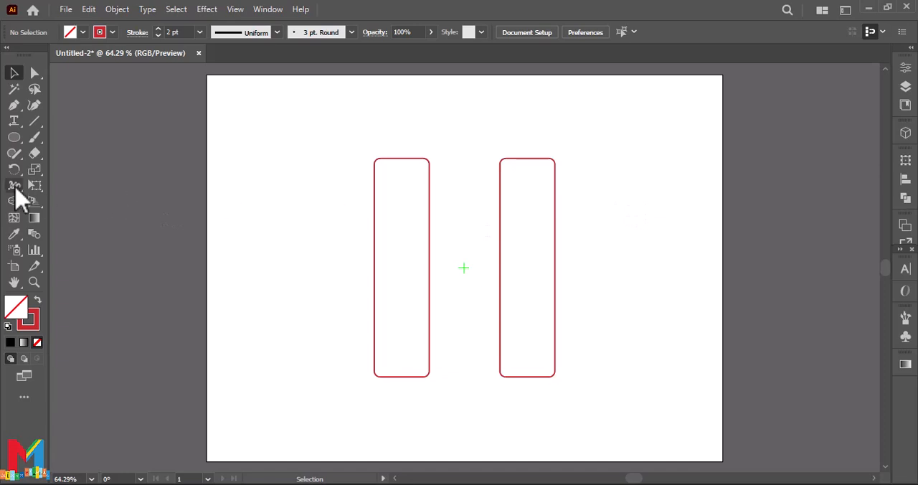
Step: Draw a circle from the artboard centre spanning both bars' outer edges, and nudge it down to just above their lower ends
left_click_drag(14, 140, 51, 171)
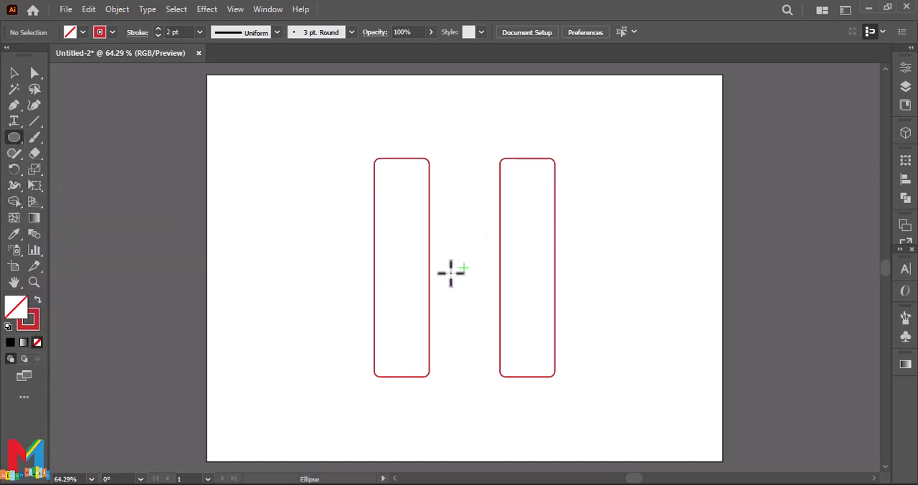
left_click_drag(465, 267, 523, 178)
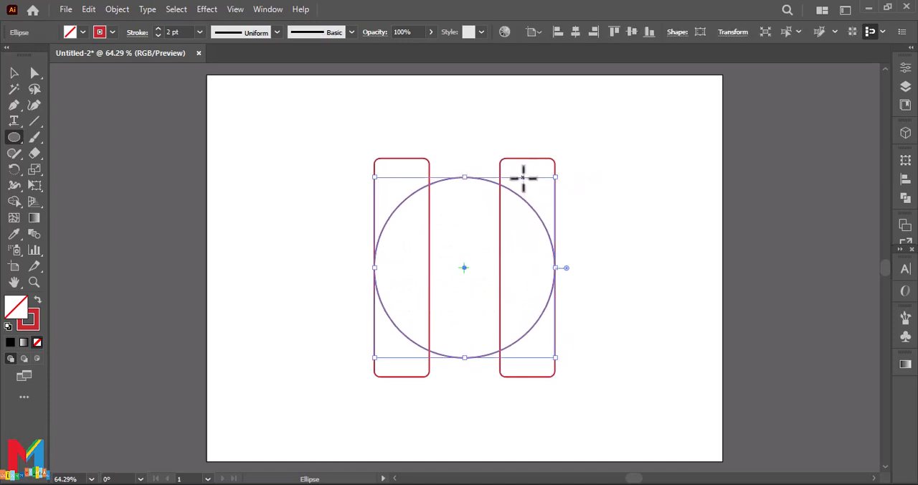
key("shift+Down")
key("shift+Down")
key("shift+Down")
key("shift+Down")
key("shift+Down")
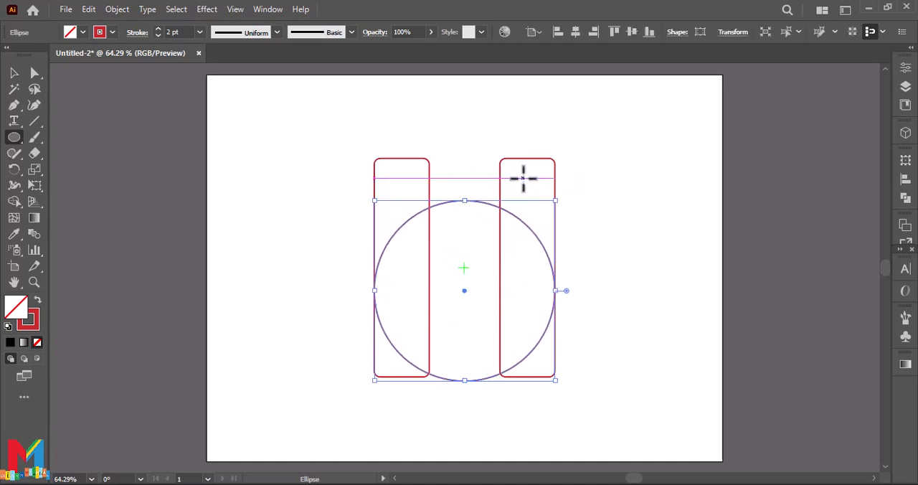
key("shift+Up")
key("Up")
key("Up")
key("Up")
key("Up")
key("Up")
key("Up")
key("Up")
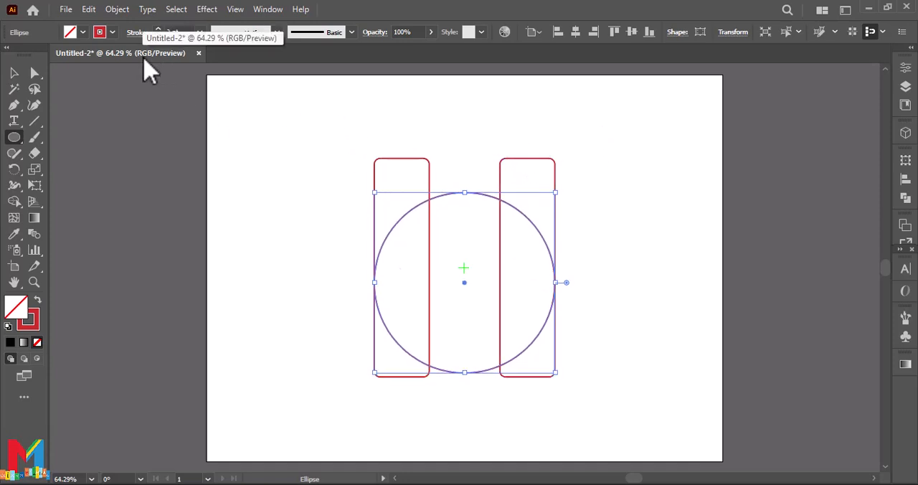
Step: Copy the circle, paste it in place, and scale the copy about its centre to fit between the two bars
left_click(88, 9)
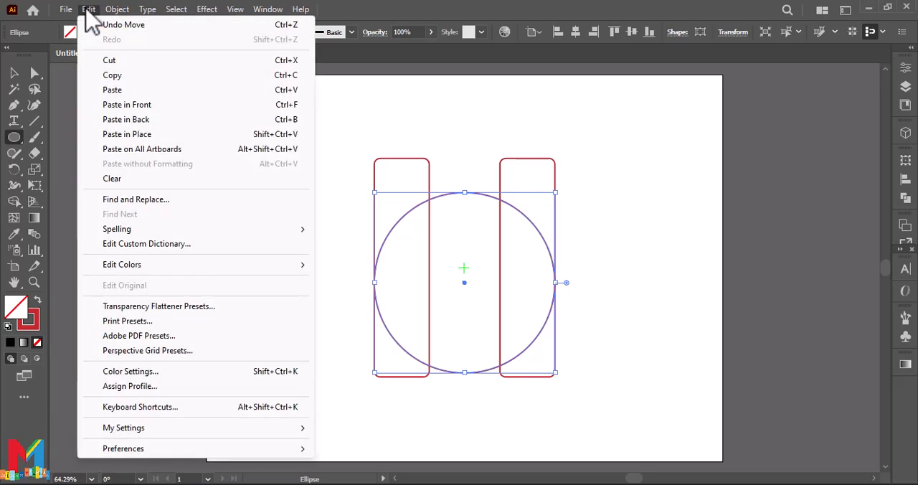
left_click(113, 75)
left_click(88, 9)
left_click(137, 134)
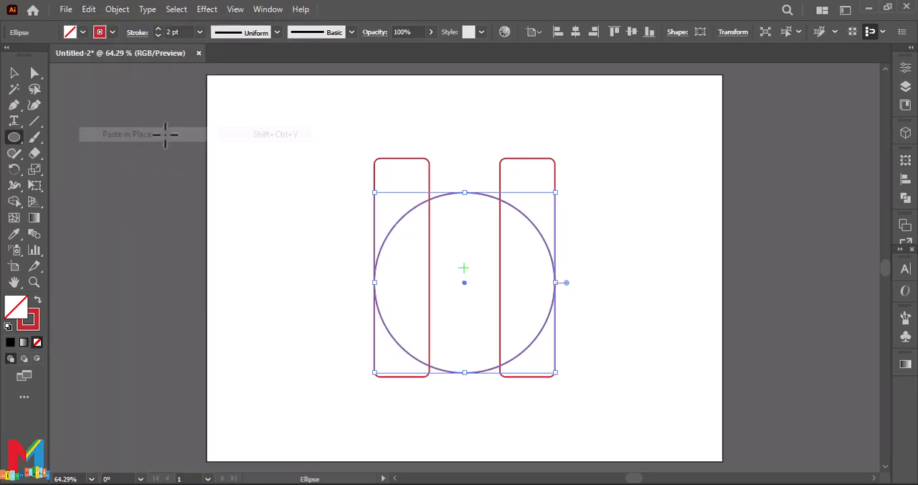
left_click_drag(556, 192, 500, 247)
left_click(14, 73)
left_click(467, 385)
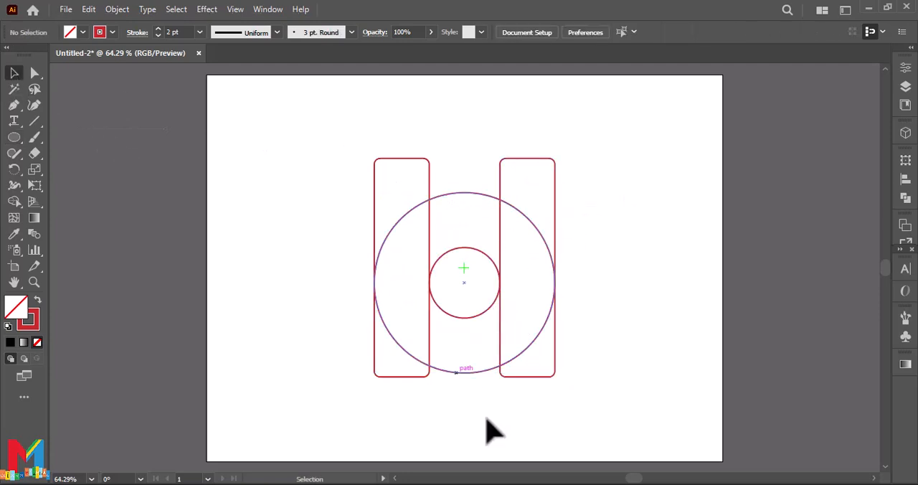
Step: Draw a horizontal line through the circles' centre, extending from inside one bar to inside the other
key("ctrl+=")
left_click(35, 120)
left_click_drag(399, 267, 529, 267)
Step: Merge the upper bar sections and the lower half of the ring into a solid red U with the Shape Builder
left_click(14, 72)
left_click_drag(566, 135, 325, 391)
left_click(14, 202)
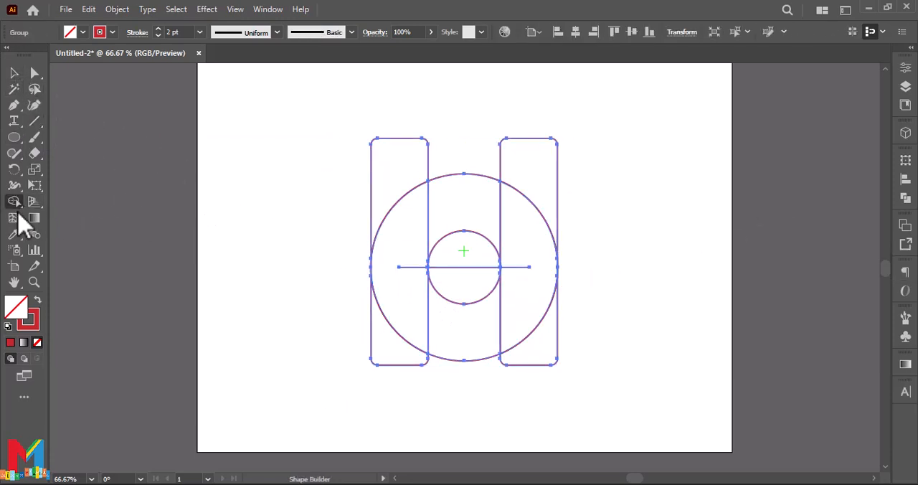
left_click(37, 301)
mouse_move(395, 173)
left_mouse_down()
mouse_move(400, 242)
mouse_move(419, 309)
mouse_move(495, 323)
mouse_move(527, 269)
mouse_move(521, 209)
left_mouse_up()
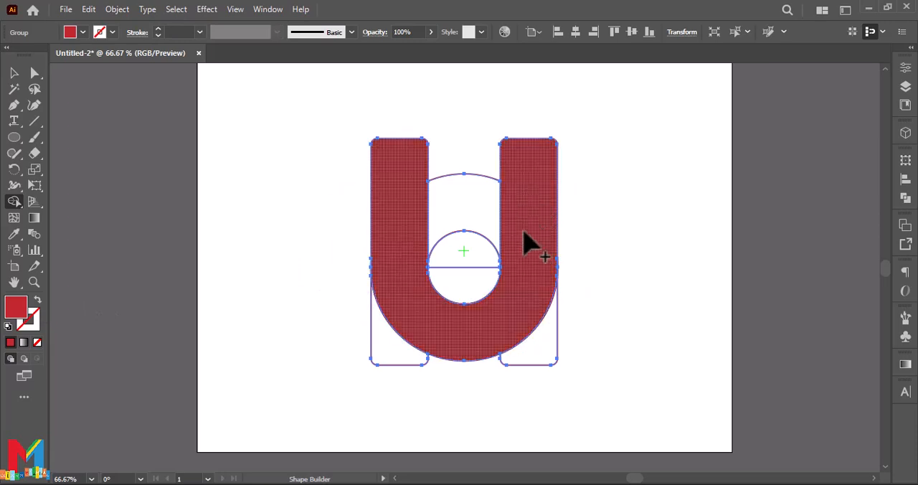
Step: Delete the leftover Shape Builder regions at the U's lower corners and inside its opening
mouse_move(589, 334)
left_mouse_down()
mouse_move(559, 363)
mouse_move(547, 358)
left_mouse_up()
left_click_drag(447, 374, 396, 360)
mouse_move(454, 147)
left_mouse_down()
mouse_move(459, 262)
mouse_move(464, 245)
left_mouse_up()
left_click(14, 72)
left_click(201, 170)
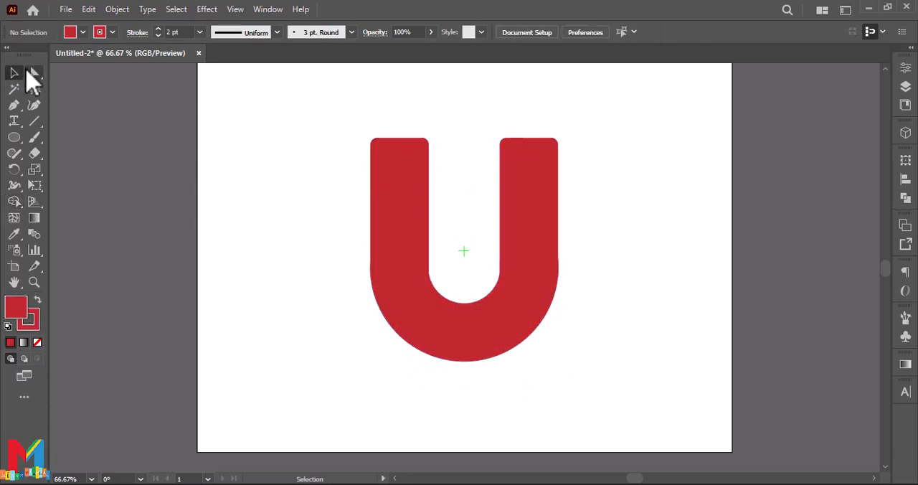
Step: Remove the stroke from the U and move the shape slightly down and to the left on the artboard
left_click(380, 185)
left_click(112, 33)
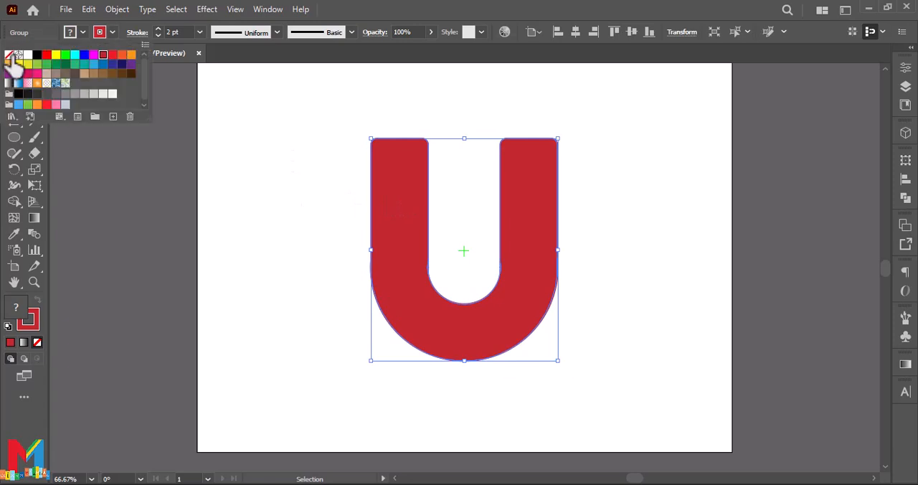
left_click(10, 57)
left_click(208, 212)
left_click_drag(387, 286, 372, 299)
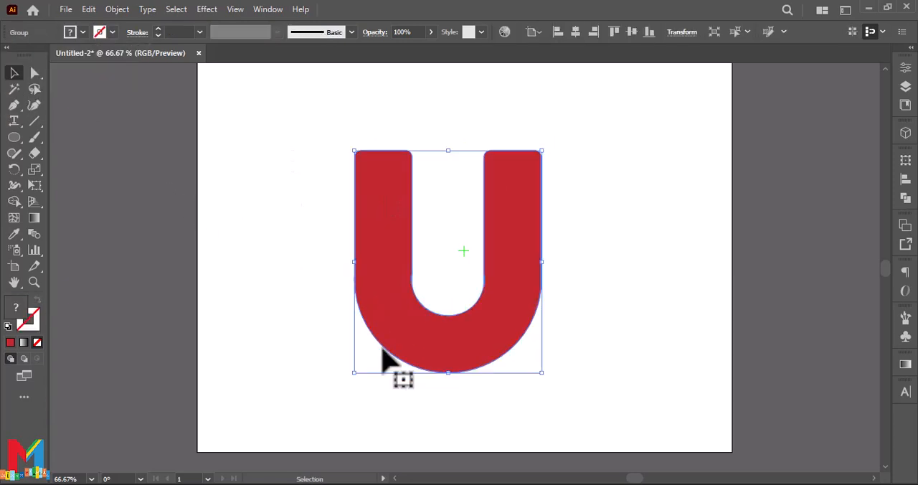
left_click(335, 368)
Step: Set the U's fill to None and apply the black Registration swatch to its stroke
left_click(374, 301)
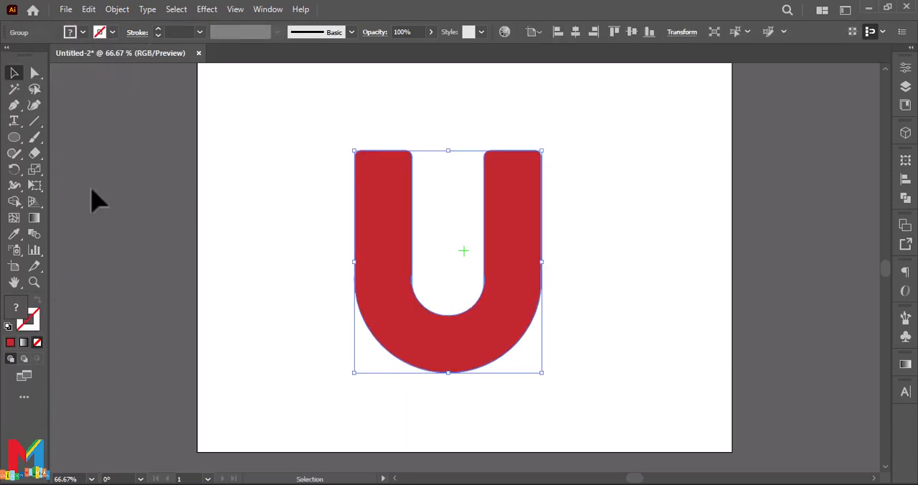
left_click(82, 32)
left_click(8, 54)
left_click(112, 32)
left_click(18, 55)
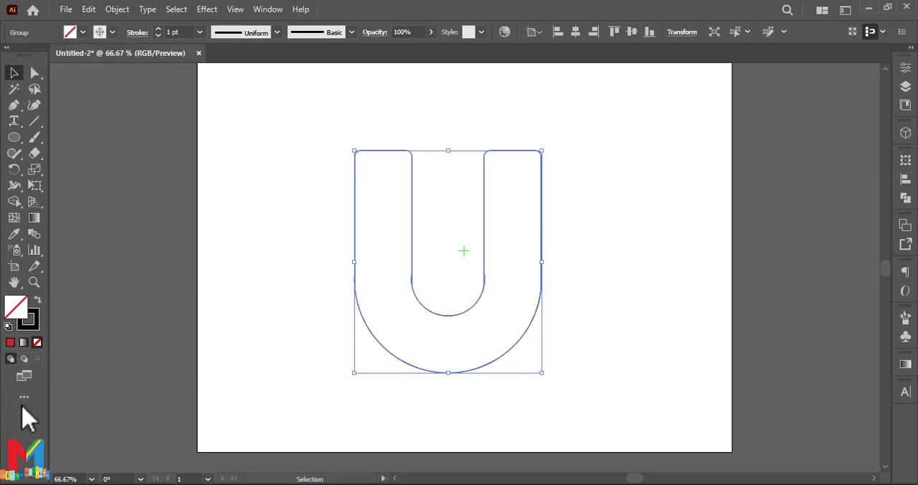
Step: Draw a path from the left of the U's inner curve past its outer lower-right edge, and bend it into a downward arc
left_click(14, 104)
left_click(414, 296)
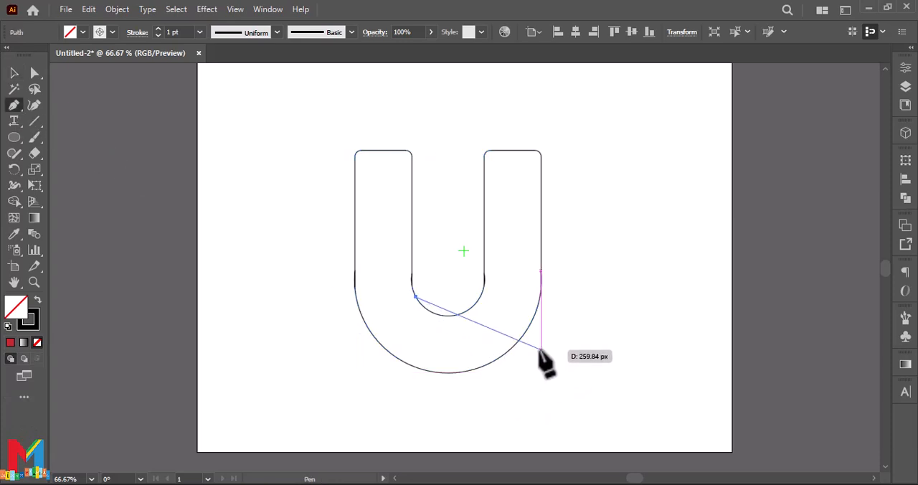
left_click(559, 360)
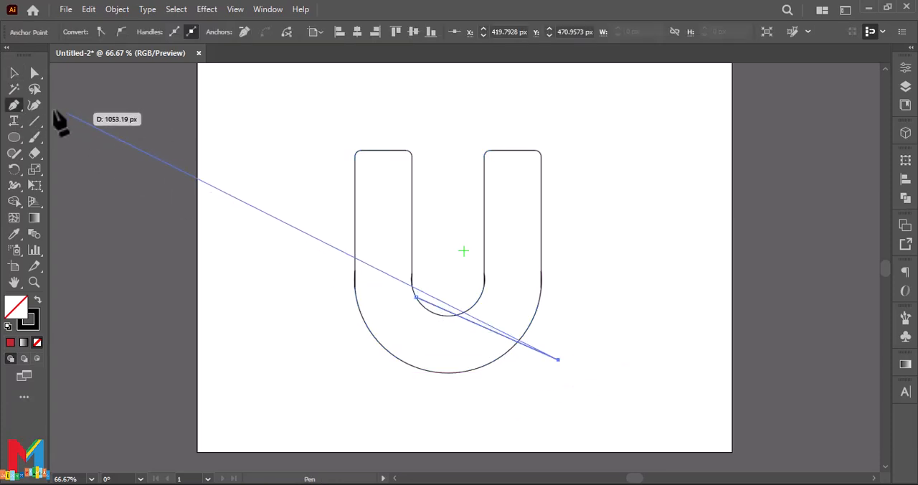
key("v")
left_click_drag(455, 316, 470, 355)
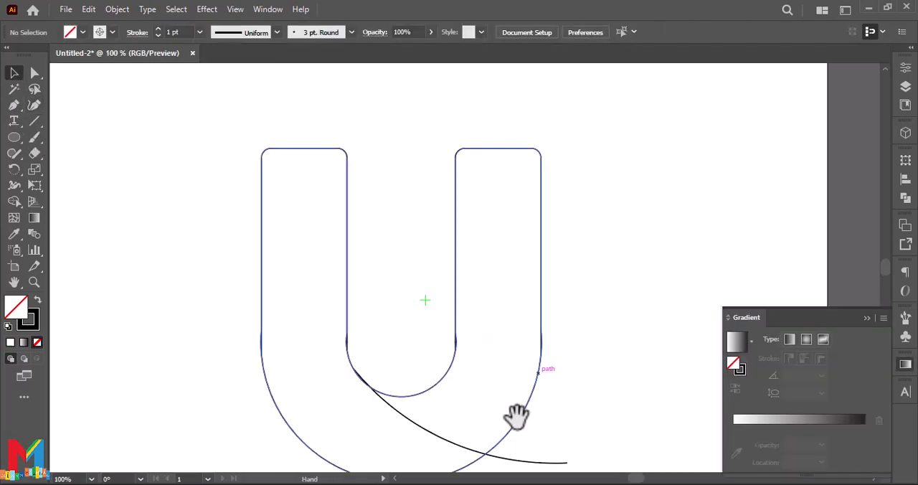
Step: Isolate the arc, deepen its bend with the Curvature tool, and return to the layer level
left_click_drag(512, 416, 496, 330)
left_click_drag(381, 331, 384, 329)
double_click(383, 331)
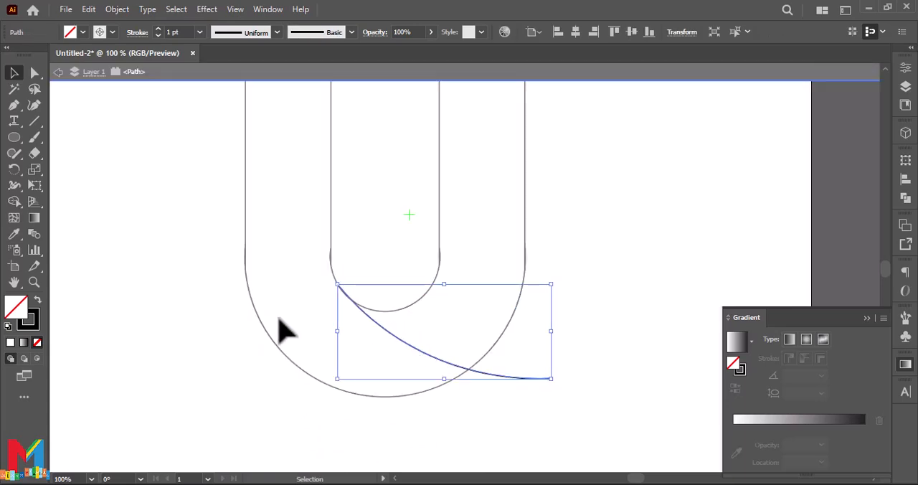
left_click(34, 104)
left_click_drag(402, 350, 387, 355)
key("shift+p")
left_click(14, 73)
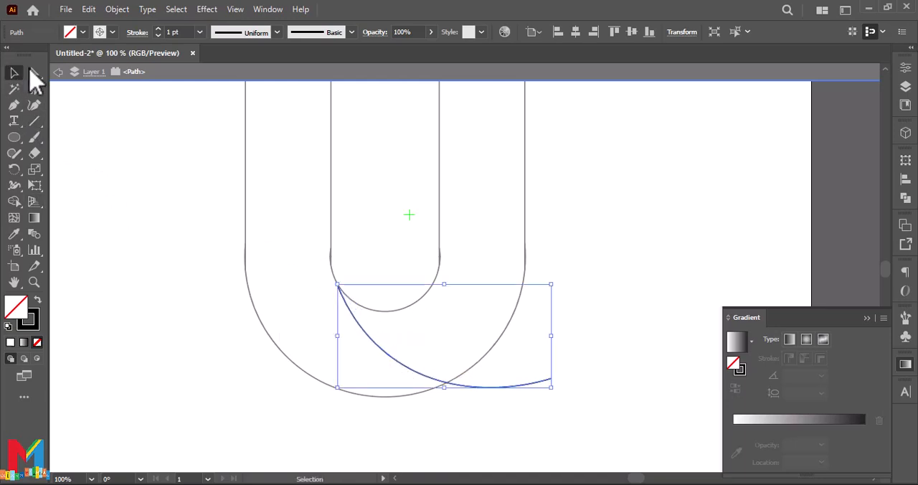
left_click(57, 72)
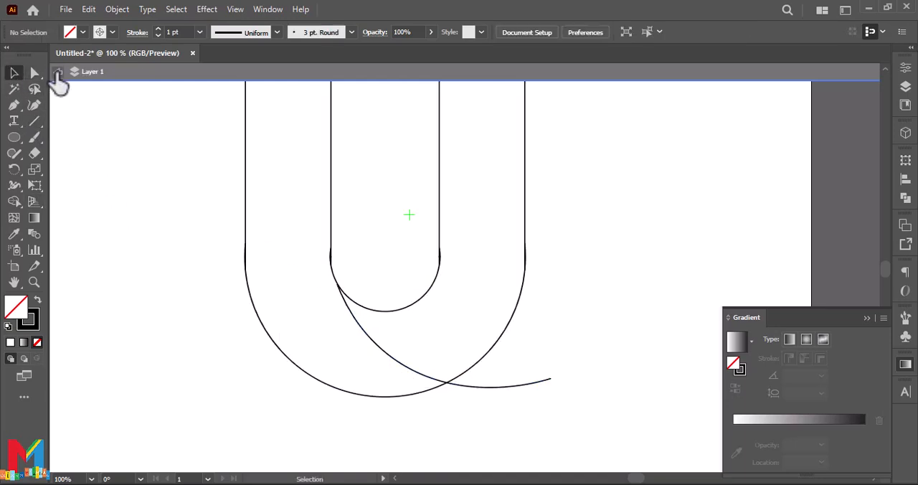
left_click(351, 320)
left_click(67, 194)
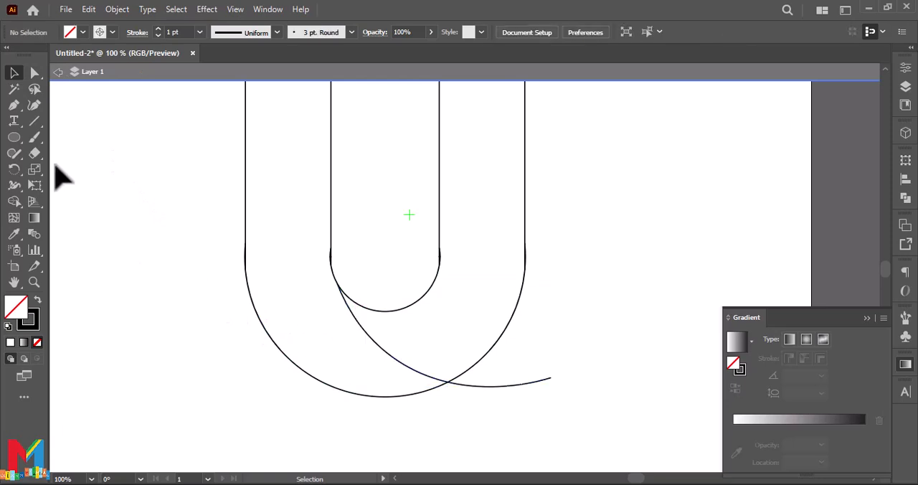
Step: Extend a straight Pen segment from the arc's start on the inner curve to a point outside the U's right arm
left_click(14, 105)
left_click_drag(339, 286, 444, 332)
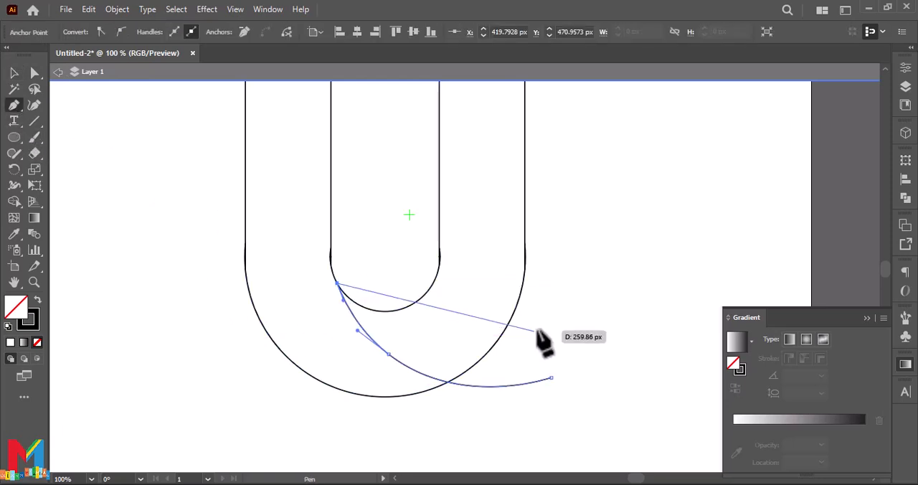
left_click_drag(597, 262, 652, 137)
key("ctrl+z")
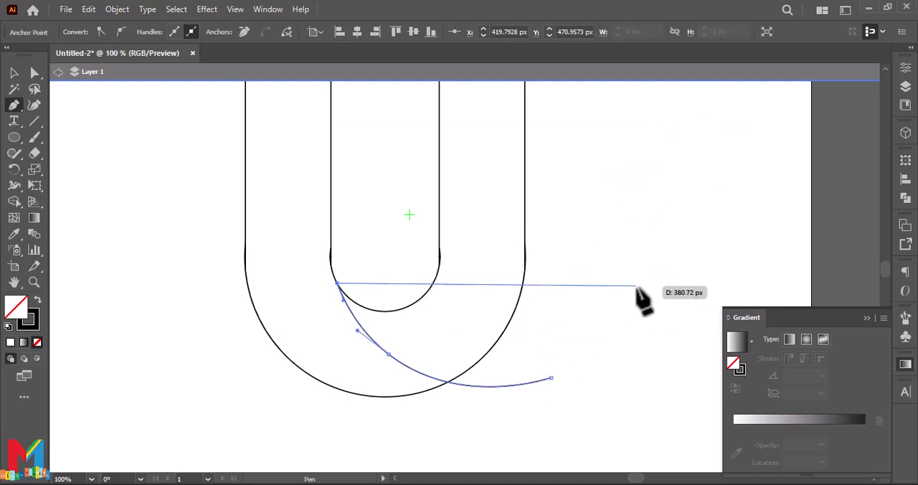
left_click(649, 247)
Step: Bend the second line below the U's inner curve with the Curvature tool and raise its free end beside the right arm
left_click(14, 73)
left_click(34, 105)
left_click_drag(457, 269, 399, 334)
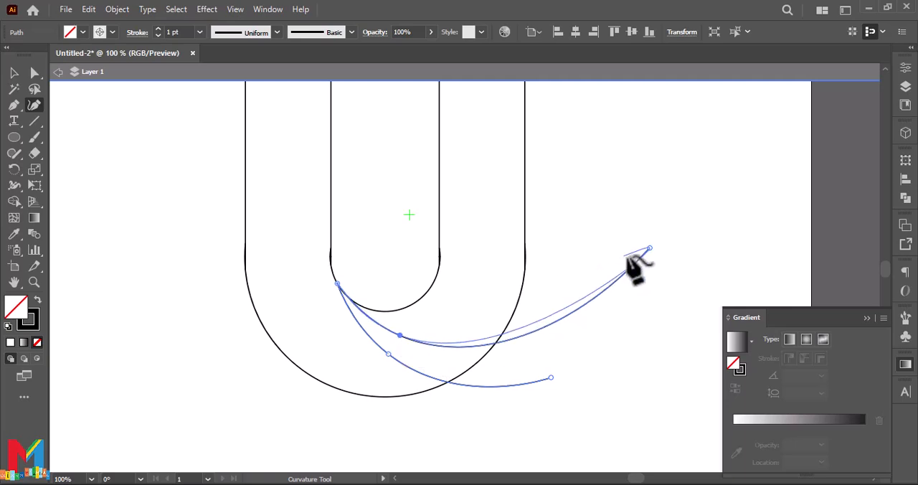
left_click_drag(649, 247, 619, 151)
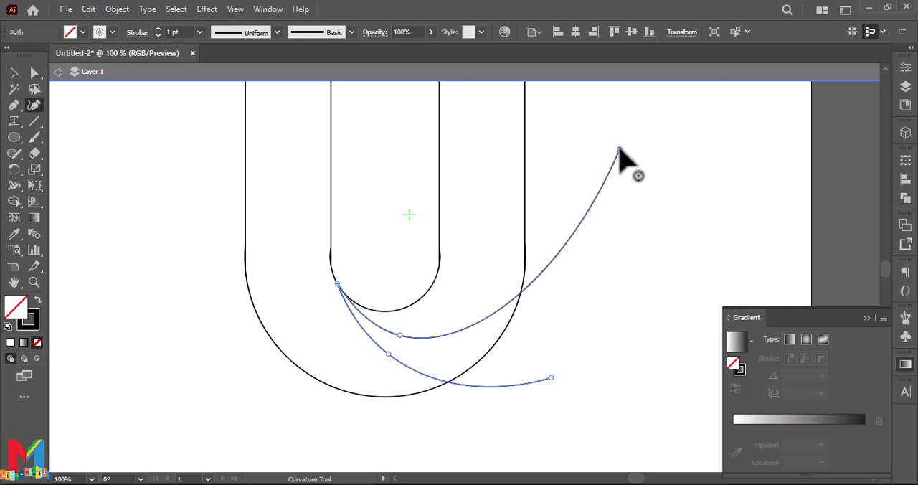
left_click(13, 72)
left_click(104, 219)
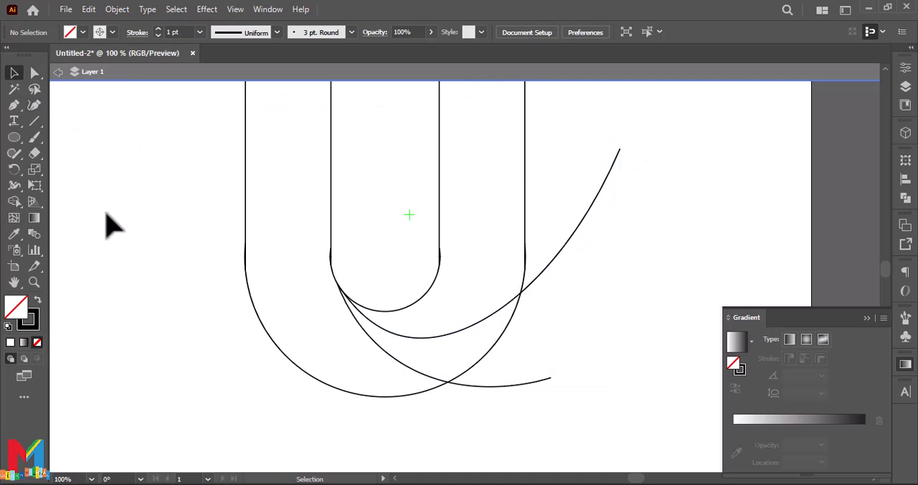
Step: Draw a third straight path from the curves' shared start to a point outside the U's upper right arm
scroll(108, 226, "up", 2)
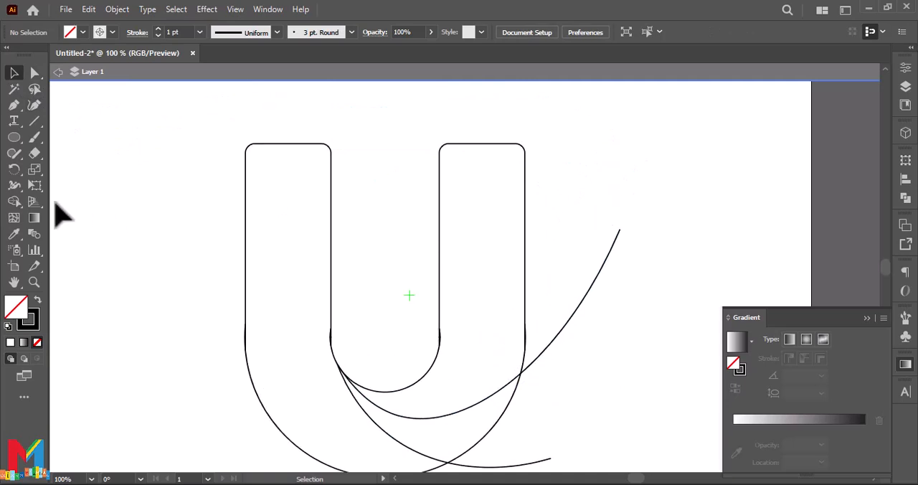
left_click(13, 105)
left_click(339, 368)
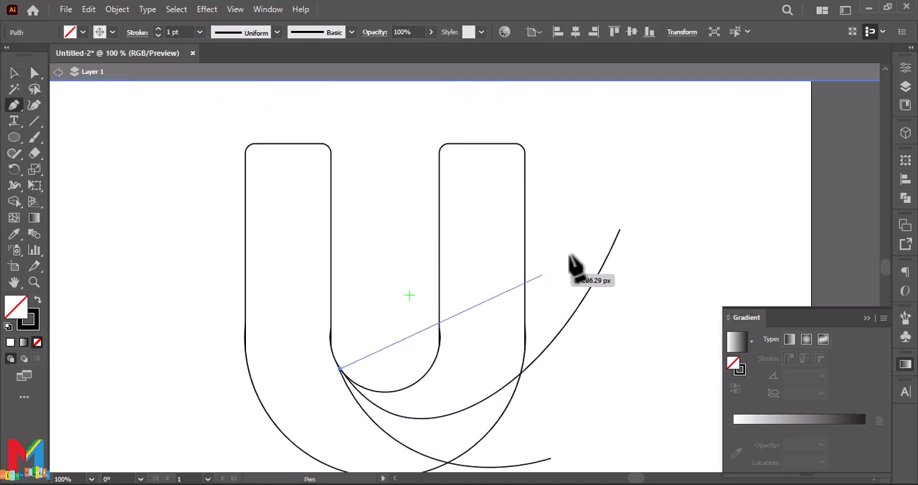
left_click(591, 153)
Step: Bend the third path just below the U's inner curve and move its free end above the right arm's outer corner
left_click(33, 105)
left_click_drag(416, 306, 399, 402)
left_click_drag(591, 153, 553, 115)
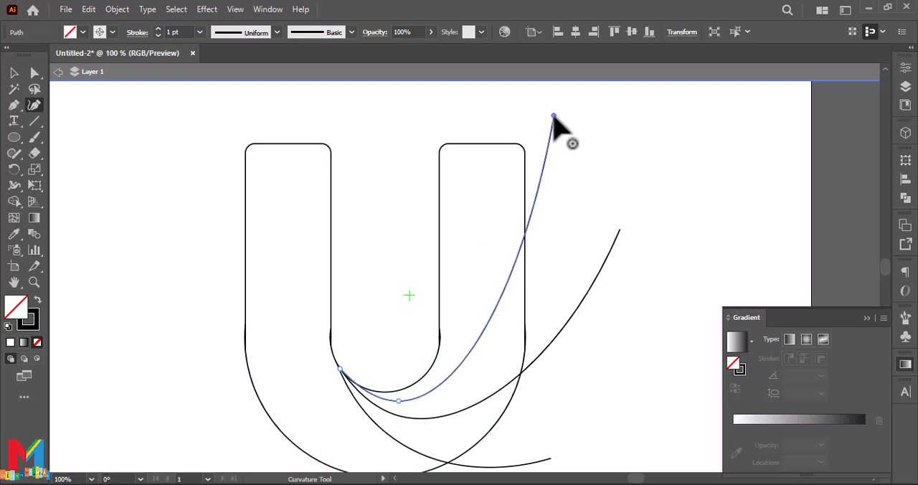
left_click(13, 73)
left_click(114, 192)
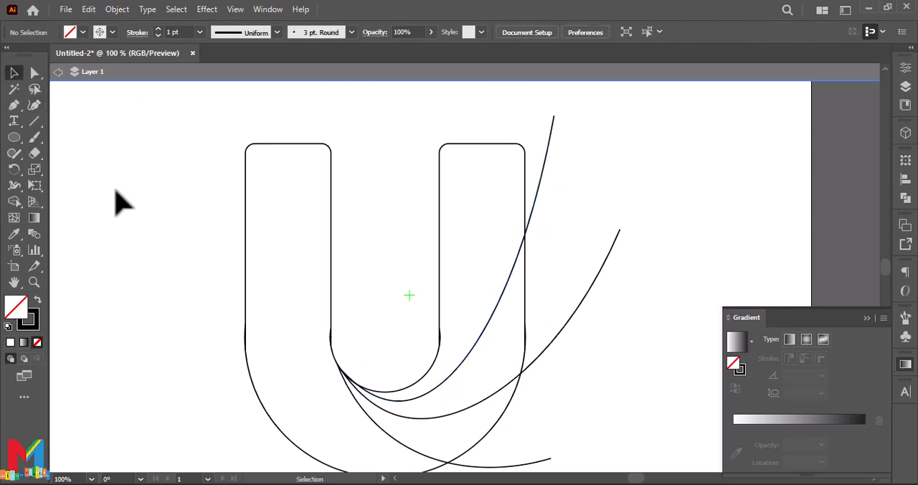
Step: Divide the whole U artwork along its three curved lines with the Pathfinder Divide operation
scroll(134, 200, "down", 2)
key("ctrl+minus")
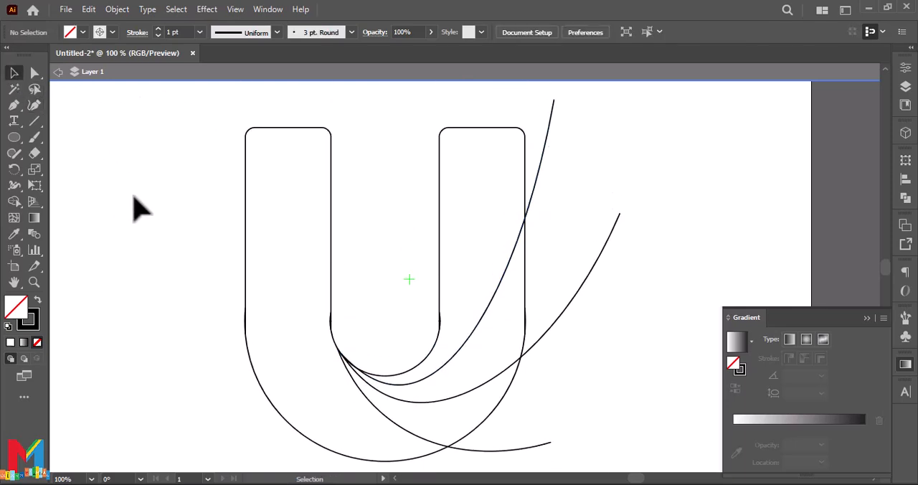
left_click_drag(210, 281, 250, 291)
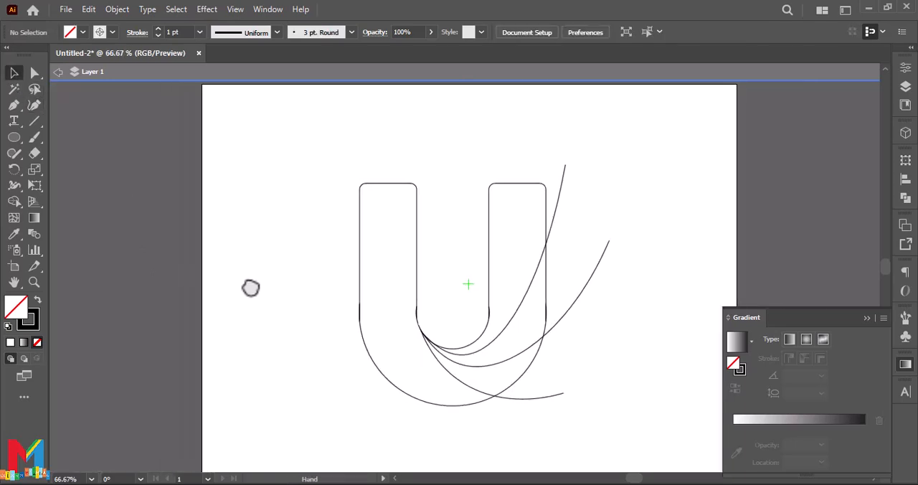
key("ctrl+a")
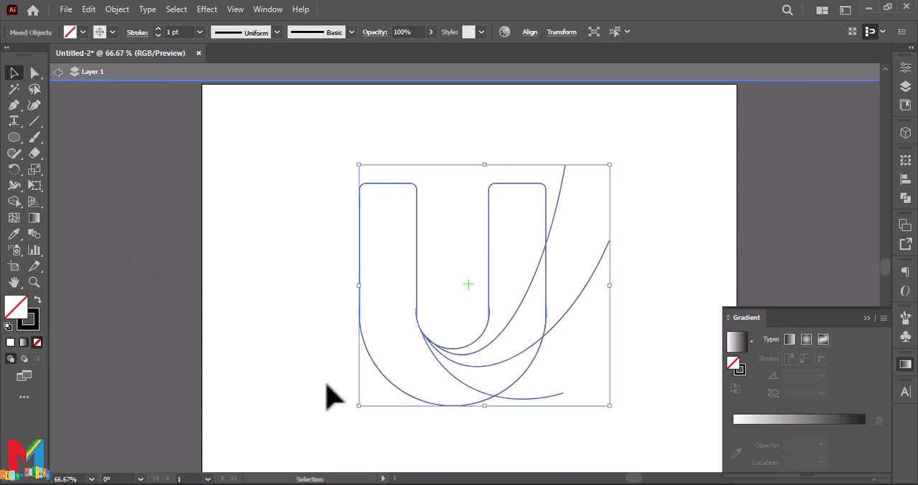
left_click(866, 318)
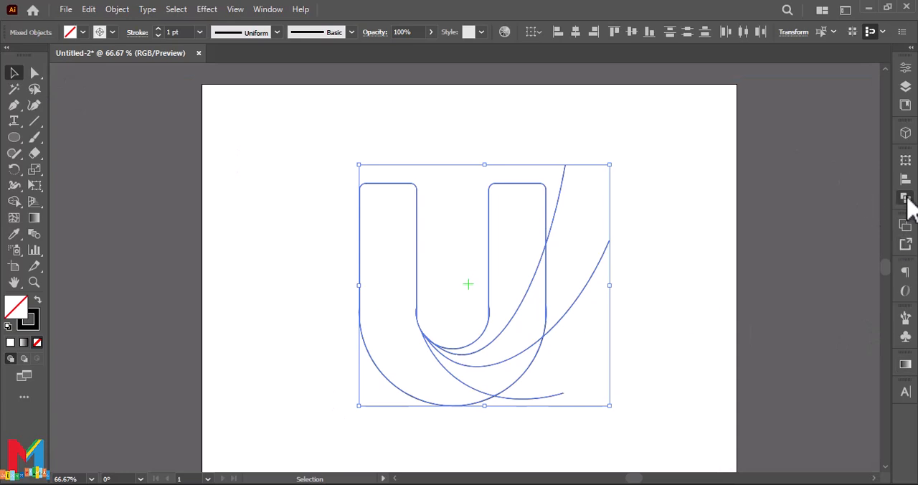
left_click(905, 199)
left_click(751, 226)
left_click(867, 154)
left_click(621, 264)
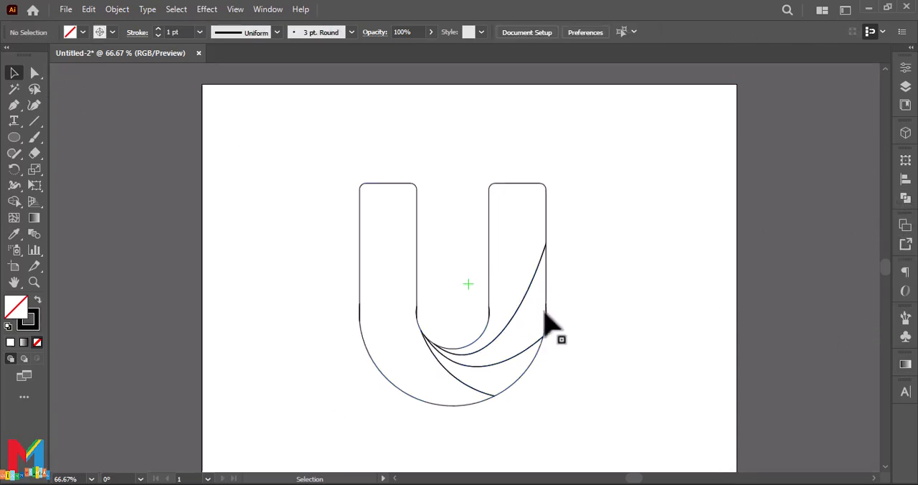
Step: Ungroup the divided U so that each section is a separate path
right_click(394, 394)
left_click(458, 204)
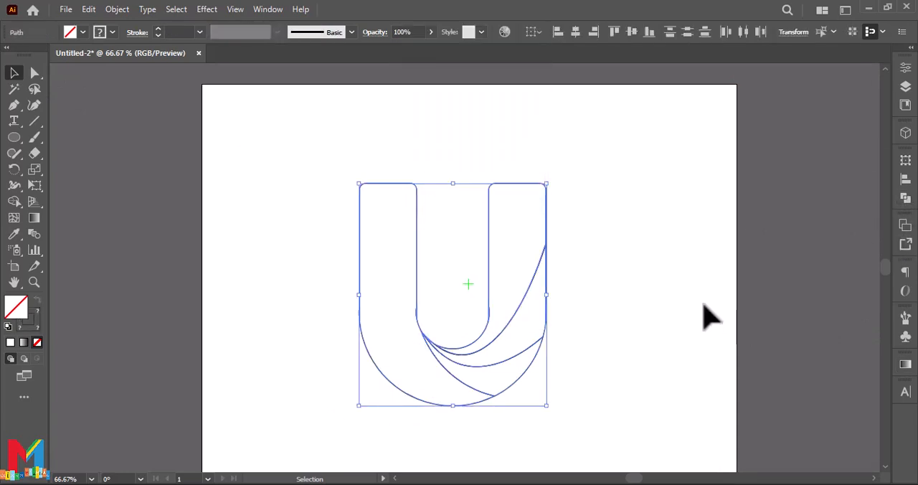
left_click(703, 302)
Step: Fill the U's left arm and lower curve section with a linear gradient from pink to red
left_click(428, 404)
left_click(905, 363)
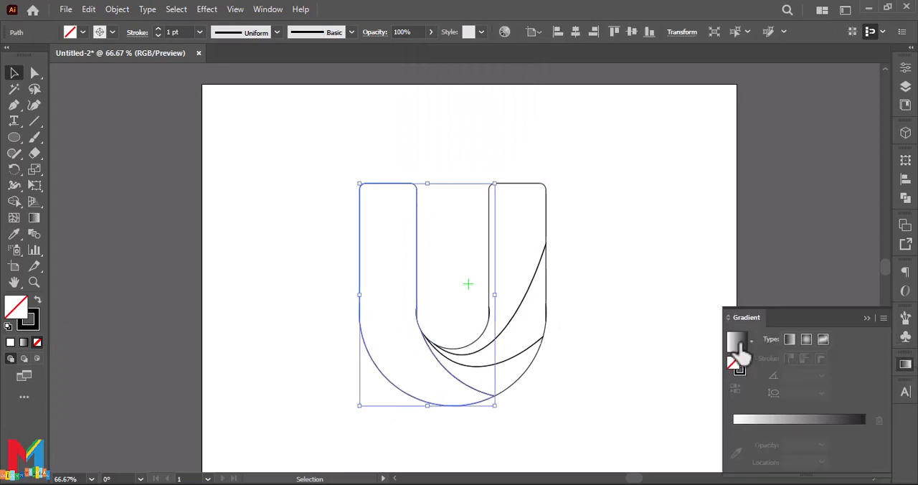
left_click(734, 344)
double_click(732, 427)
left_click(757, 319)
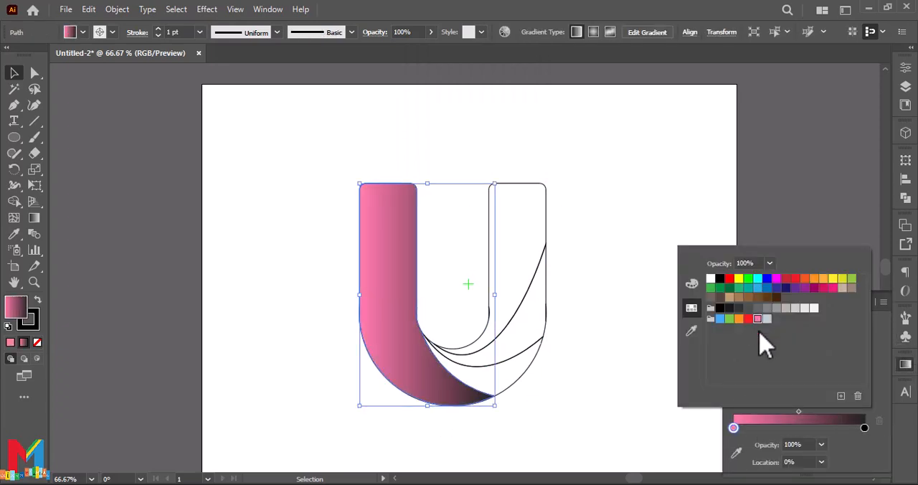
double_click(864, 428)
left_click(795, 279)
Step: Fill the lowest crescent section beside the pink one with a linear gradient from yellow to orange
left_click(510, 373)
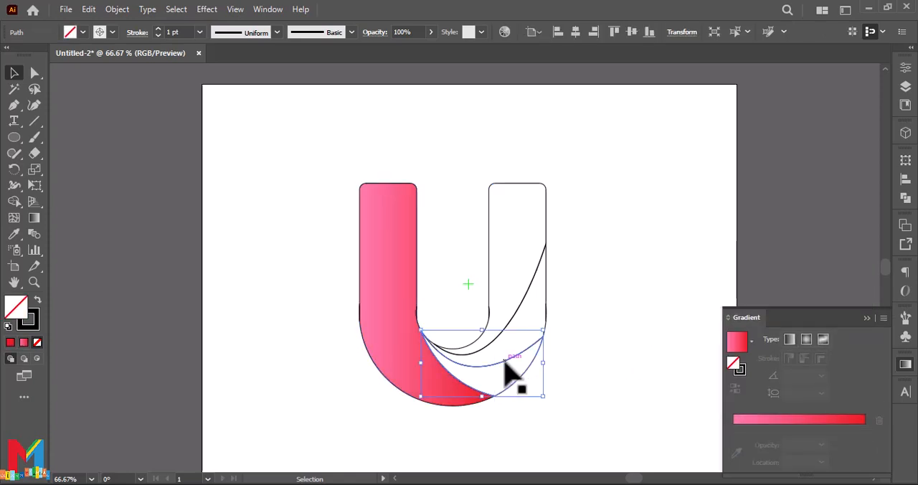
left_click(752, 343)
left_click(752, 342)
left_click(752, 343)
left_click(739, 343)
double_click(733, 429)
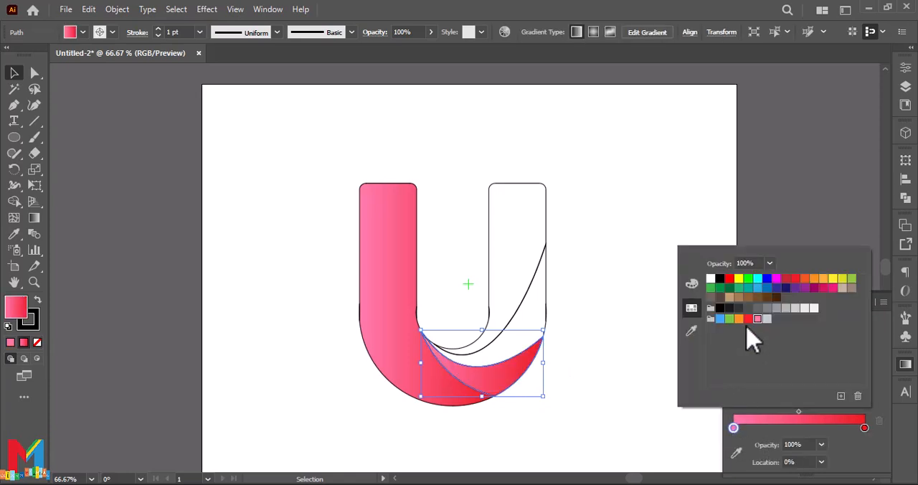
left_click(832, 279)
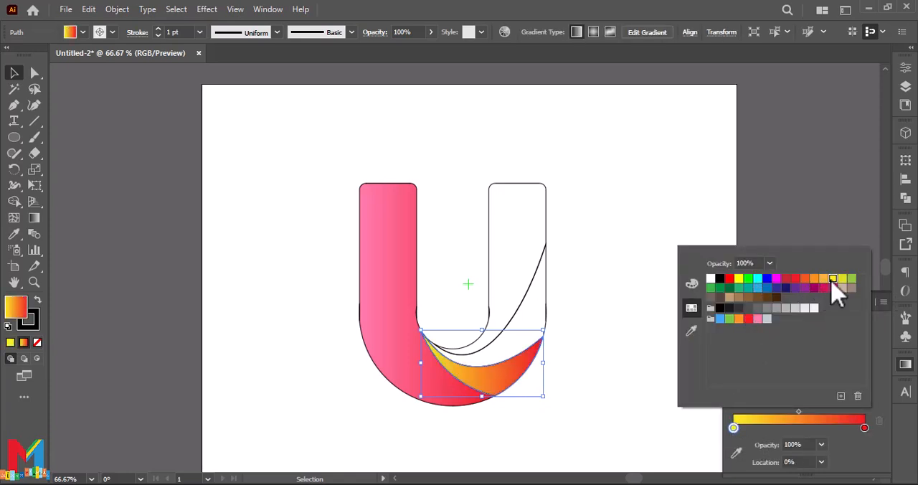
double_click(864, 428)
left_click(814, 279)
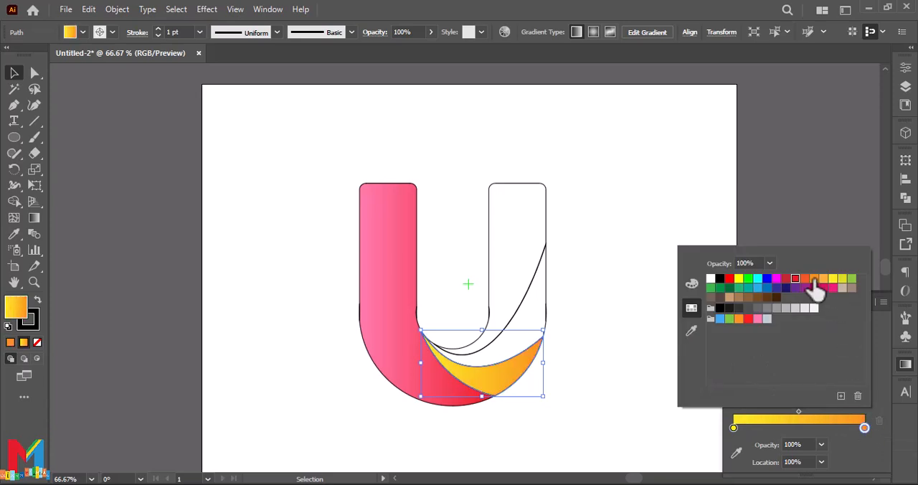
Step: Fill the section above the yellow crescent with a linear gradient from bright red to dark red
left_click(506, 344)
left_click(606, 337)
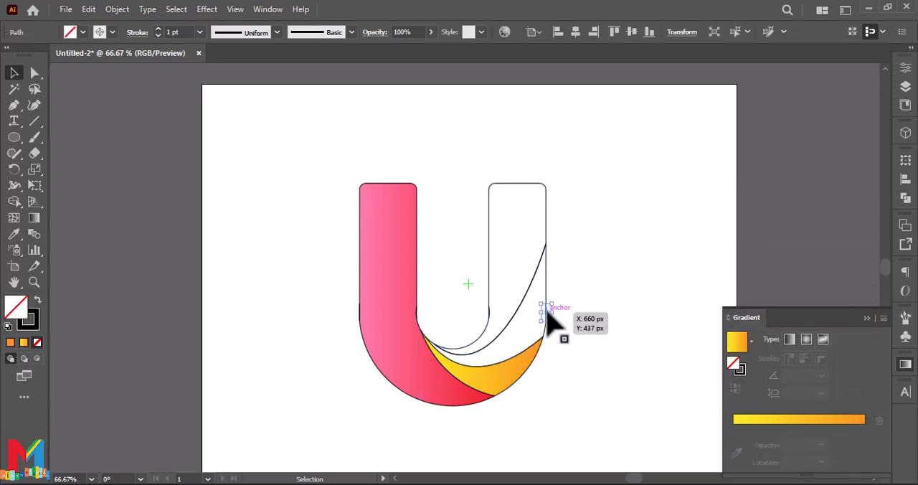
left_click(519, 362)
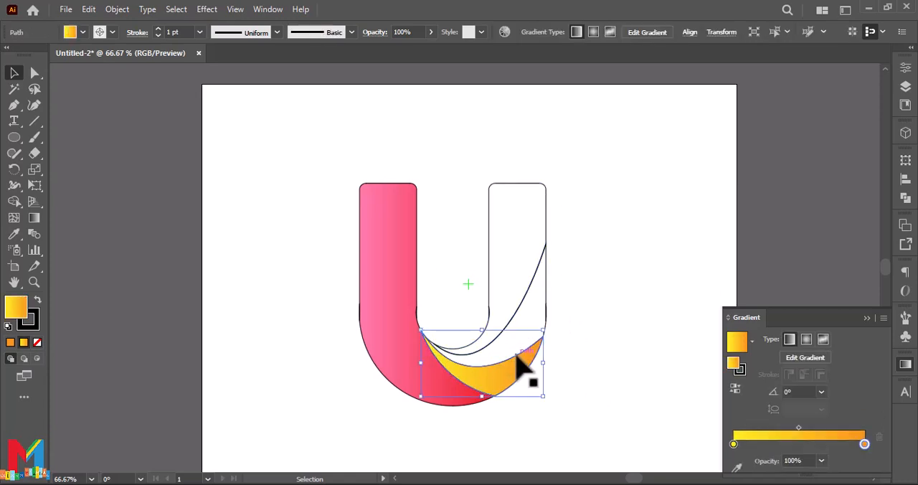
left_click(547, 296)
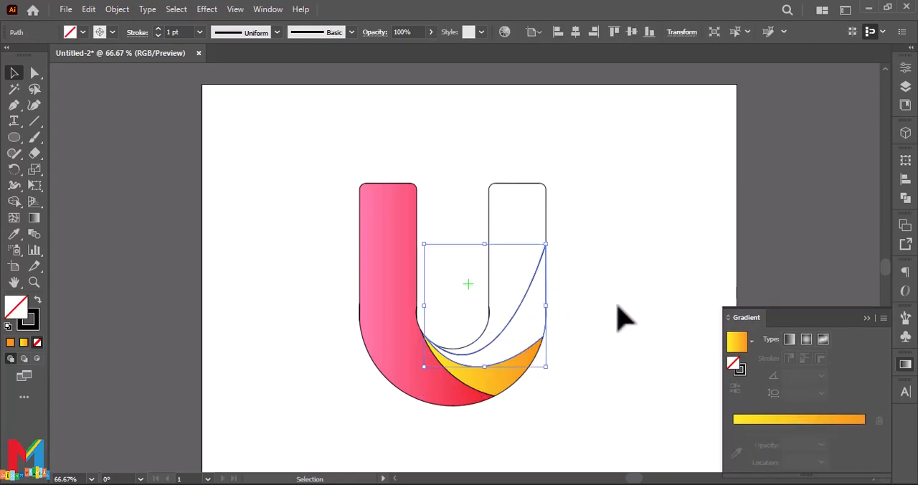
left_click(739, 348)
double_click(732, 428)
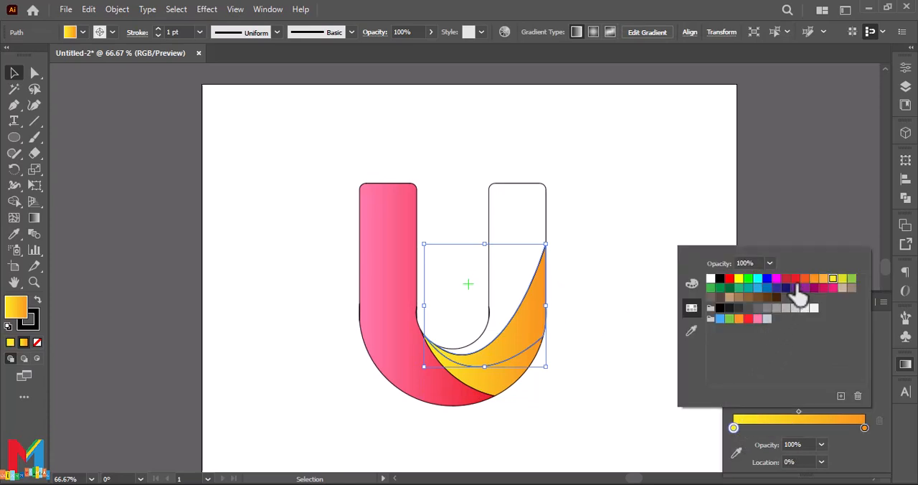
left_click(730, 279)
left_click(864, 428)
double_click(864, 428)
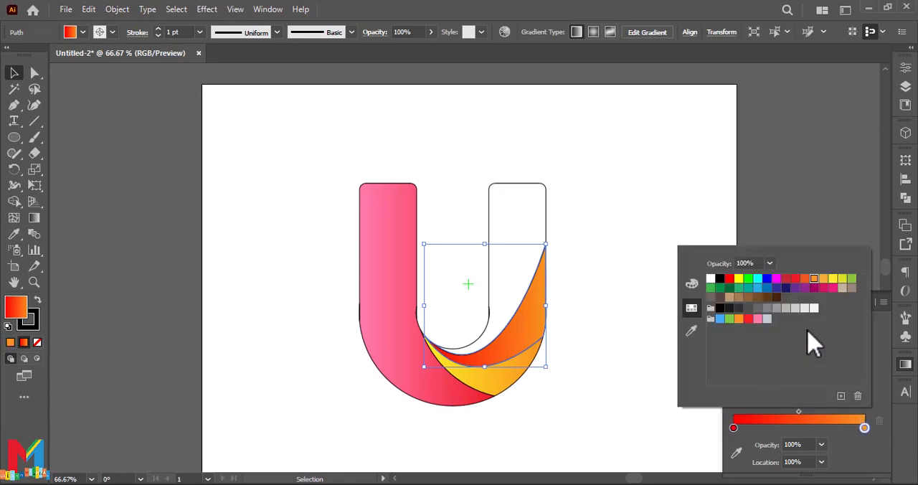
left_click(786, 279)
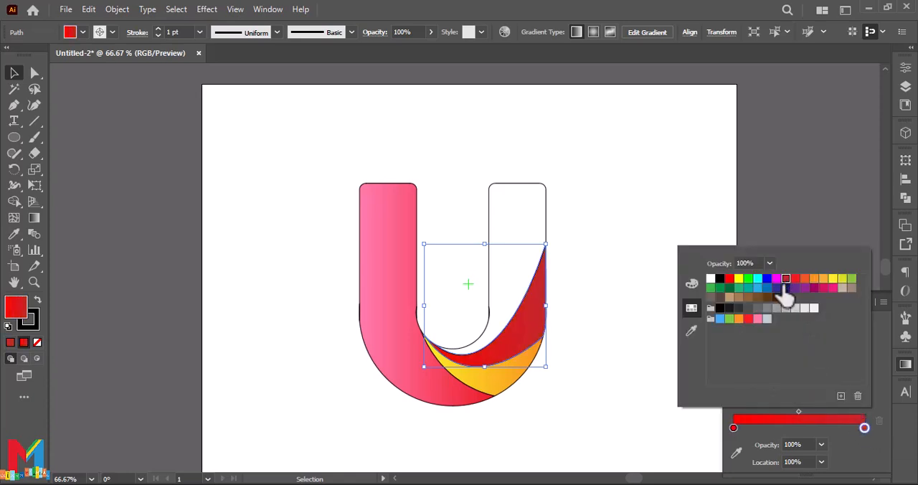
Step: Fill the U's right arm section with a linear gradient from light blue to darker blue
left_click(489, 286)
left_click(736, 342)
double_click(733, 428)
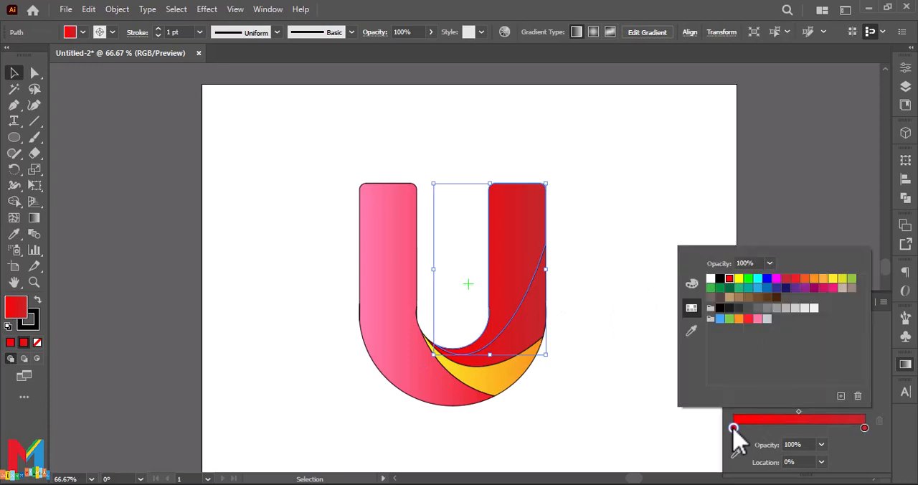
left_click(757, 287)
double_click(864, 428)
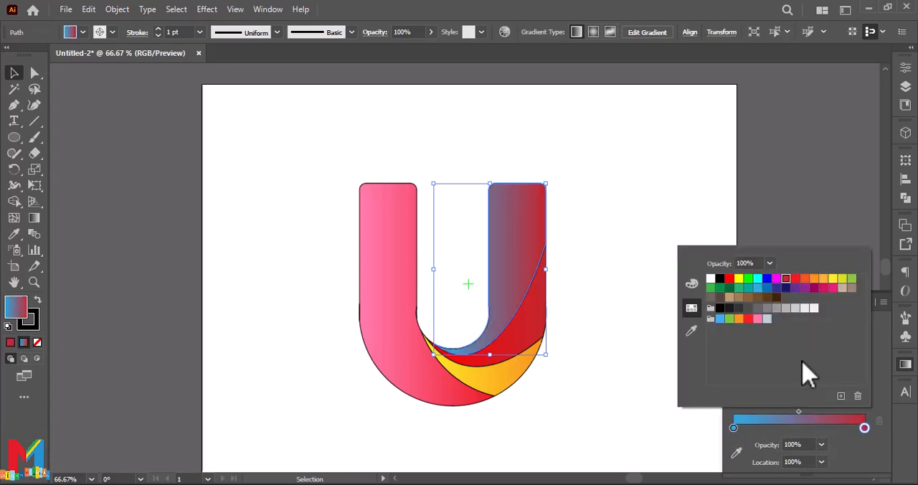
left_click(766, 287)
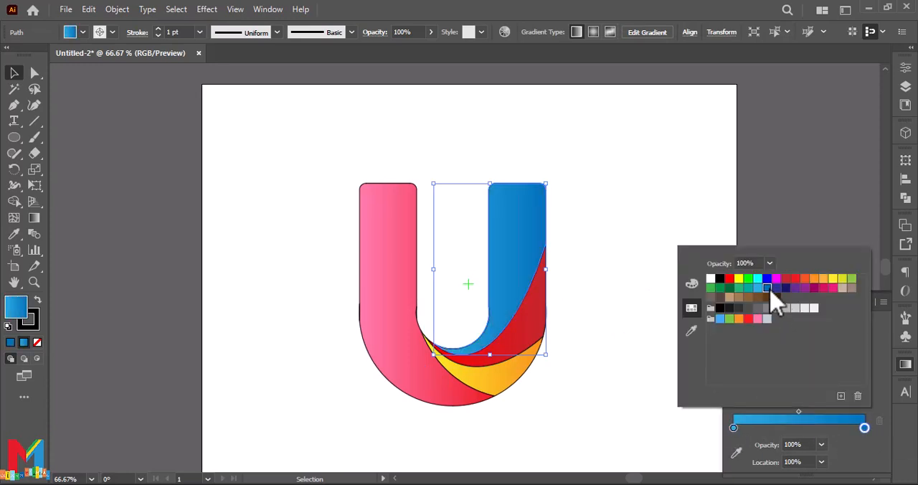
left_click(772, 238)
left_click(94, 122)
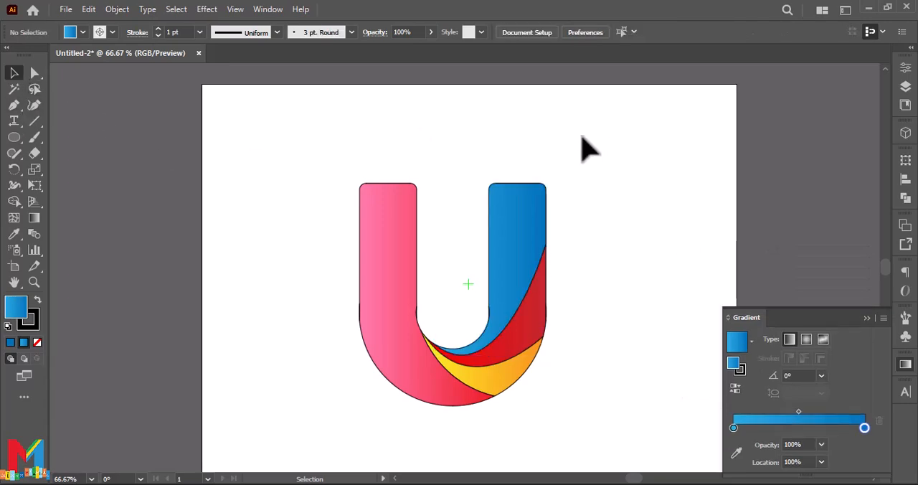
Step: Remove the outline stroke from all sections of the U by setting the stroke to None
left_click_drag(596, 136, 375, 389)
right_click(383, 349)
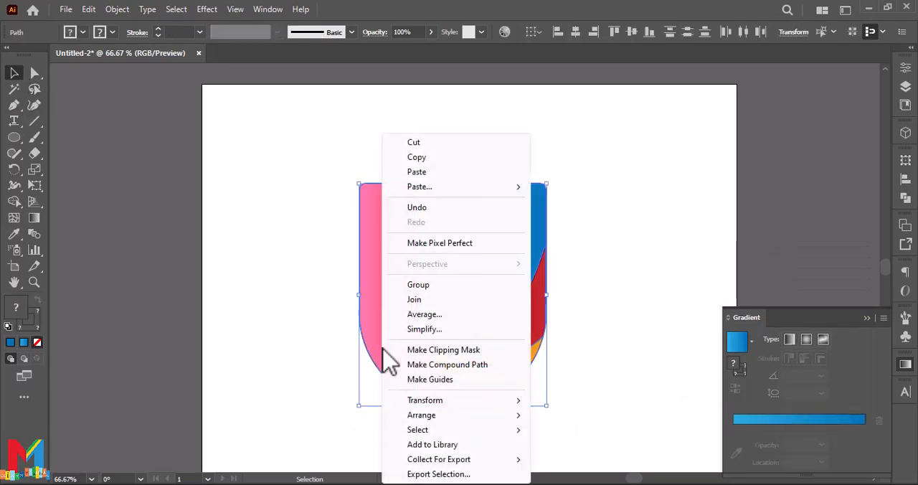
left_click(122, 65)
left_click(114, 32)
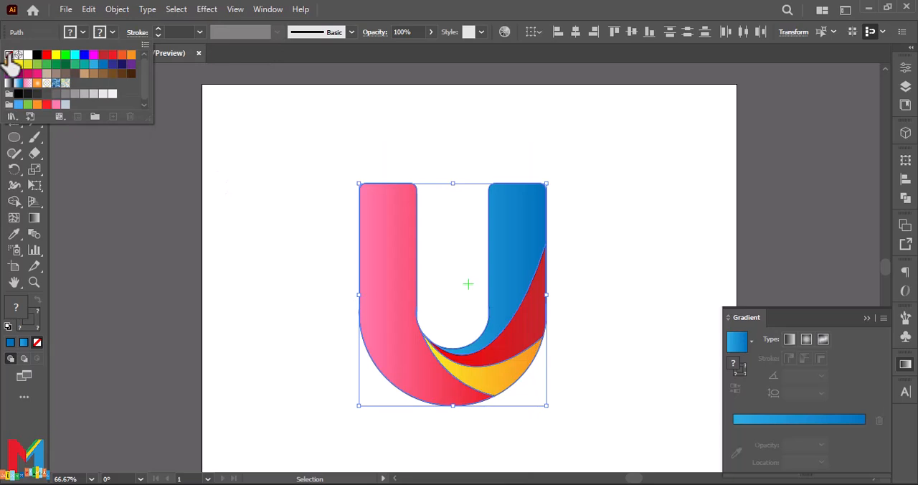
left_click(9, 55)
left_click(149, 179)
left_click(154, 183)
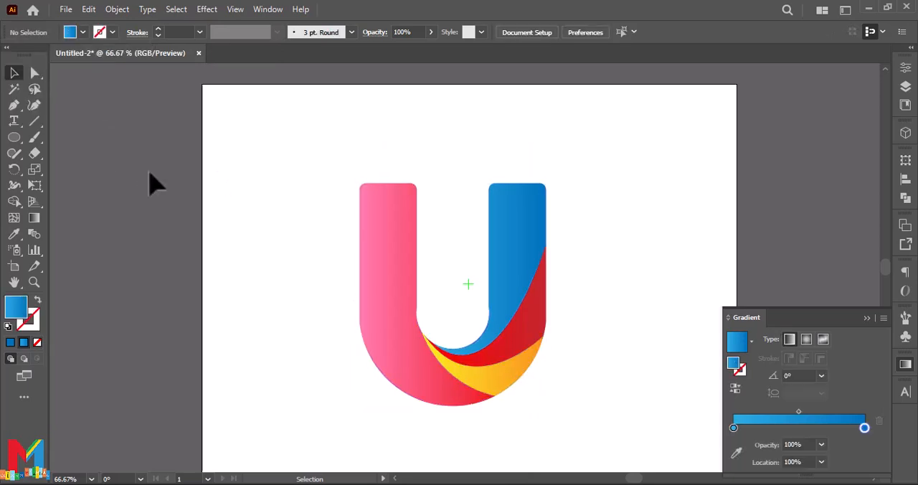
Step: Duplicate the pink section twice to the left of the U, with the front copy offset slightly to the right
left_click(364, 264)
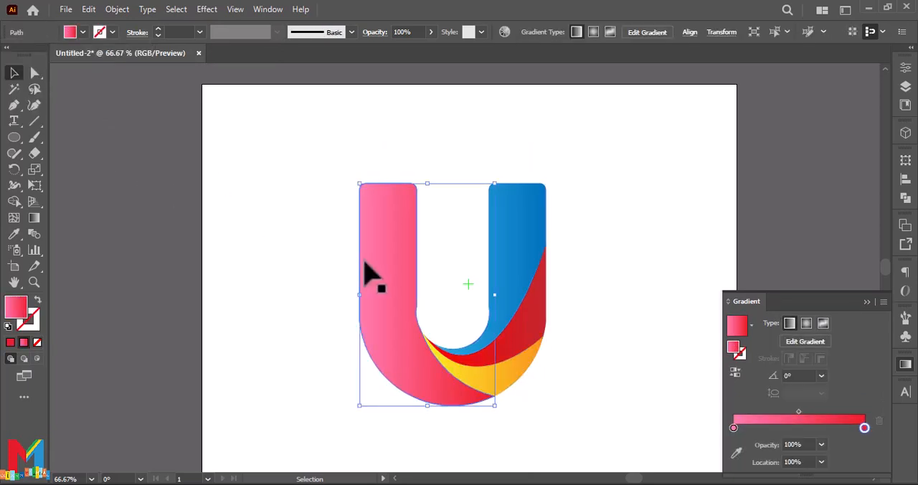
left_click_drag(364, 264, 236, 260)
left_click_drag(303, 119, 167, 390)
left_click(287, 286)
left_click(256, 311)
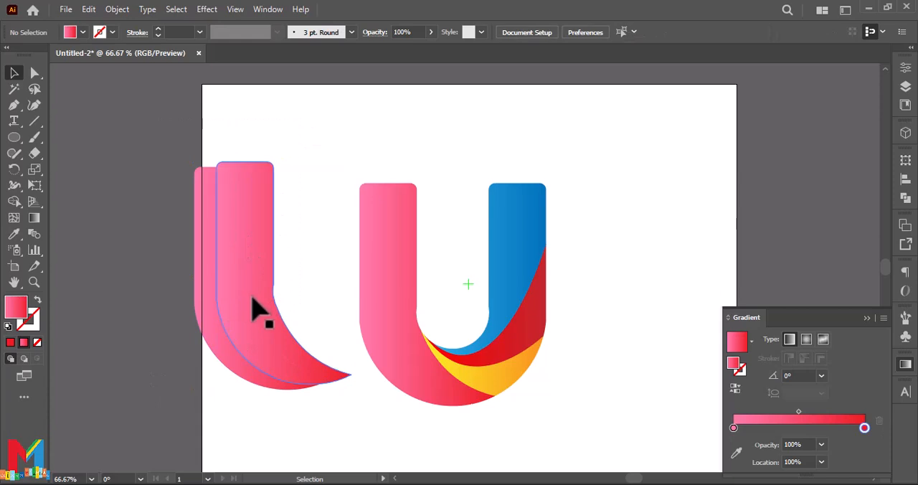
Step: Level the front pink copy with the one behind and subtract it with Minus Front to leave a thin curved strip
left_click(326, 136)
left_click_drag(258, 283, 260, 296)
double_click(261, 297)
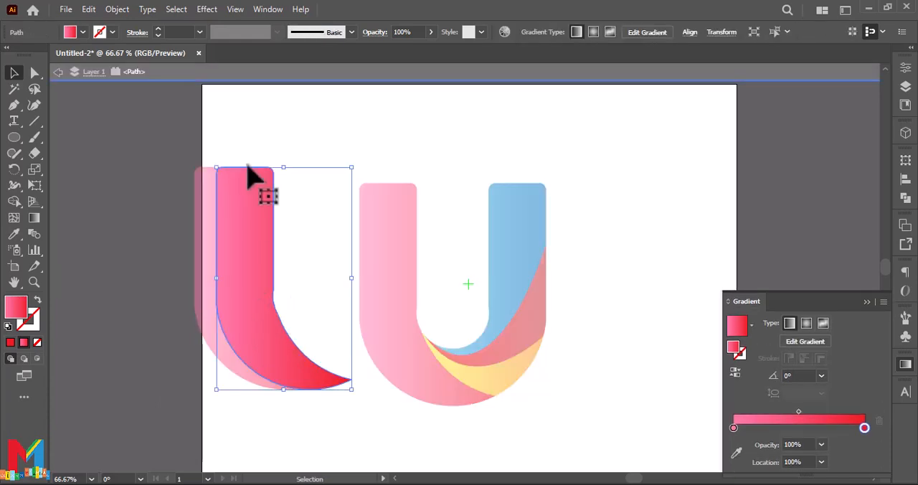
left_click(59, 72)
left_click_drag(268, 148, 175, 347)
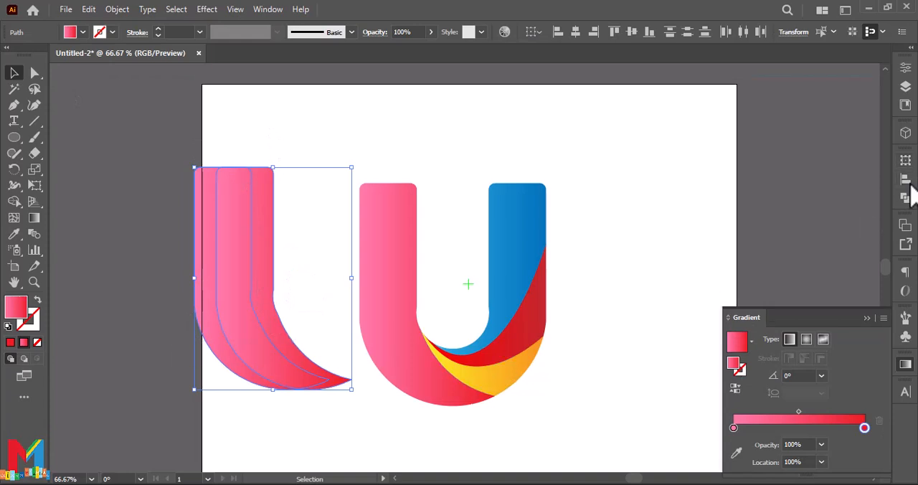
left_click(905, 199)
left_click(774, 191)
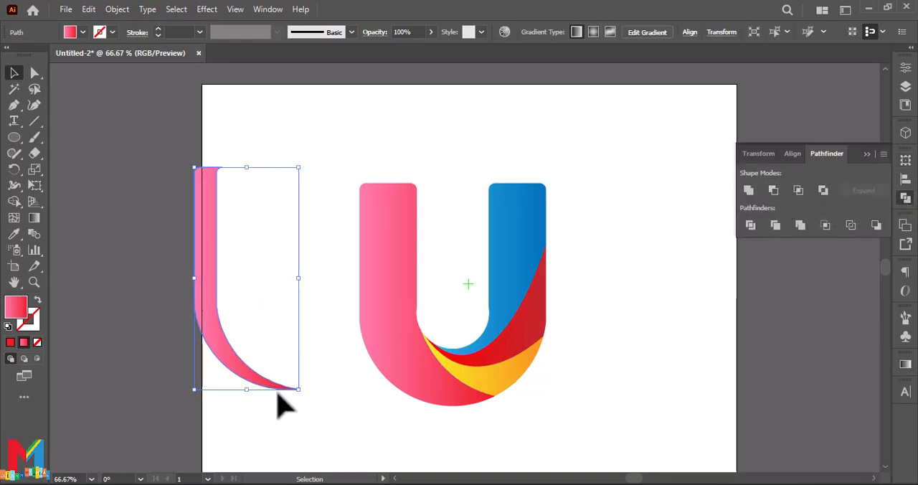
Step: Fill the thin curved strip with a linear gradient from white to light grey
left_click(904, 364)
left_click(751, 324)
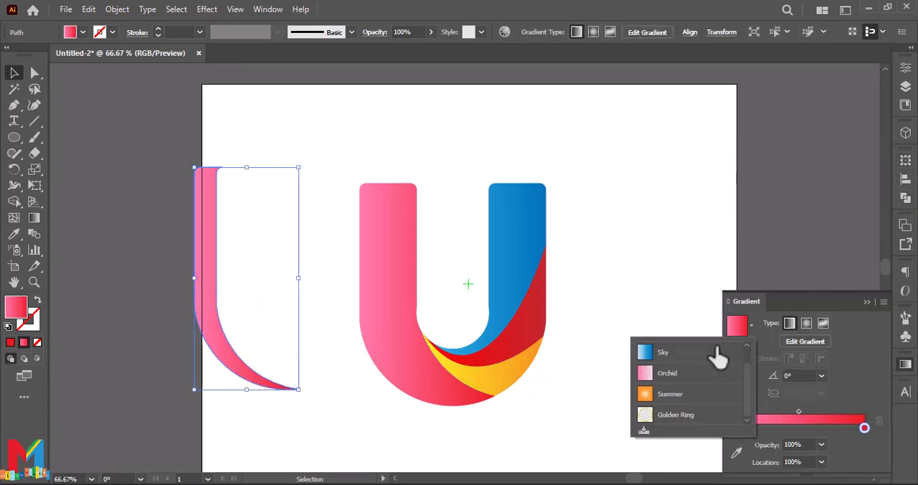
left_click(670, 353)
double_click(864, 427)
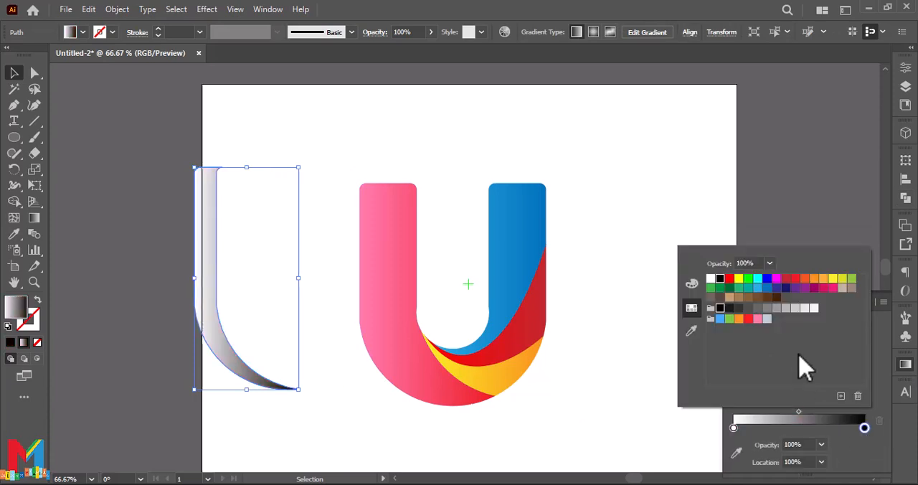
left_click(795, 308)
left_click(786, 309)
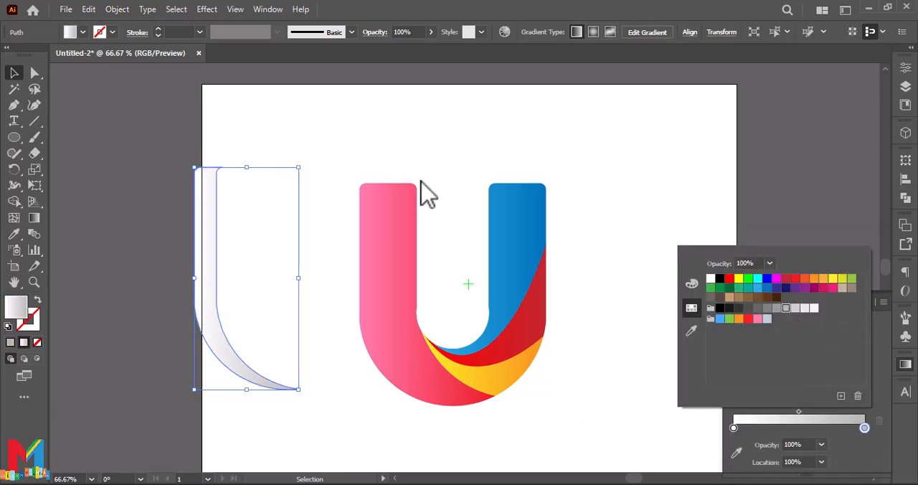
Step: Set the grey strip's blending mode to Multiply and place it along the outer edge of the pink section
left_click(12, 74)
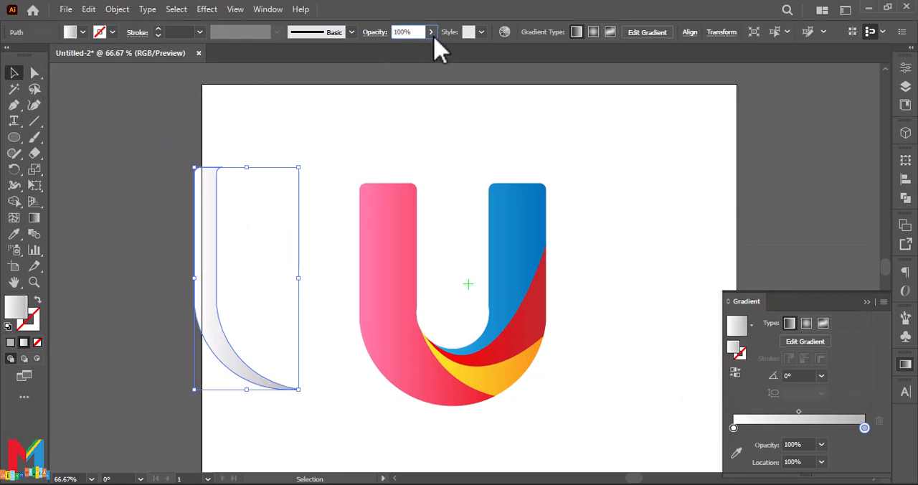
left_click(372, 34)
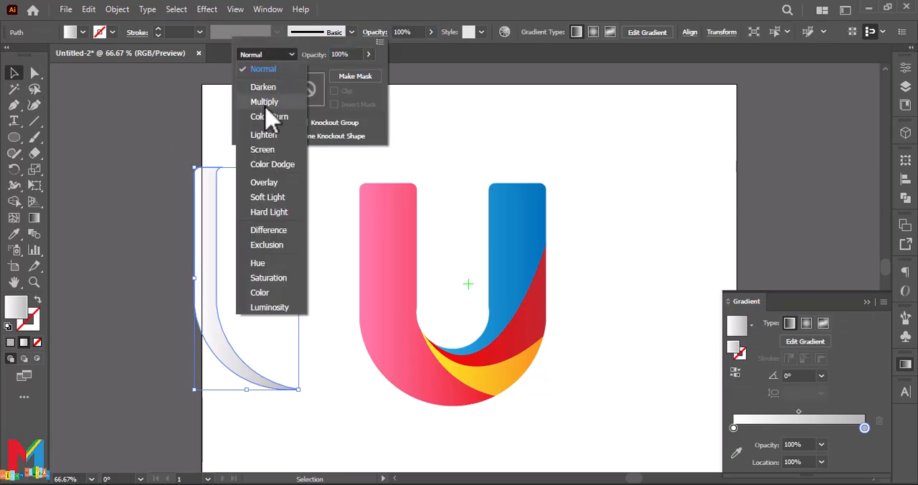
left_click(264, 103)
left_click_drag(202, 243, 367, 285)
left_click(364, 258)
left_click(199, 259)
Step: Change the blue section's end color to black and redirect its gradient diagonally downward at about -113.95° with the Gradient tool
left_click(518, 237)
double_click(864, 428)
left_click(720, 309)
left_click(70, 224)
left_click(35, 217)
left_click_drag(550, 141, 339, 470)
scroll(392, 306, "up", 3)
left_click(14, 73)
left_click(568, 345)
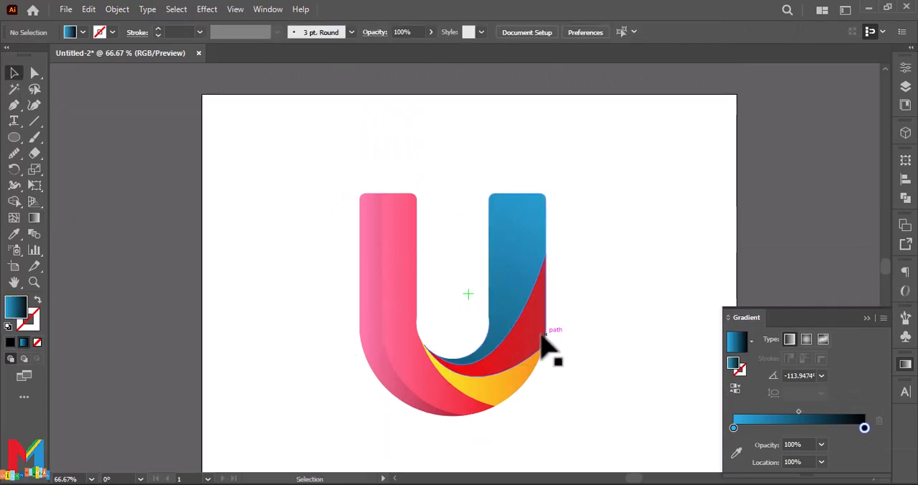
Step: Nudge the red and blue sections upward to open thin white gaps between the yellow, red and blue sections
left_click(526, 328)
left_click(511, 330, "shift")
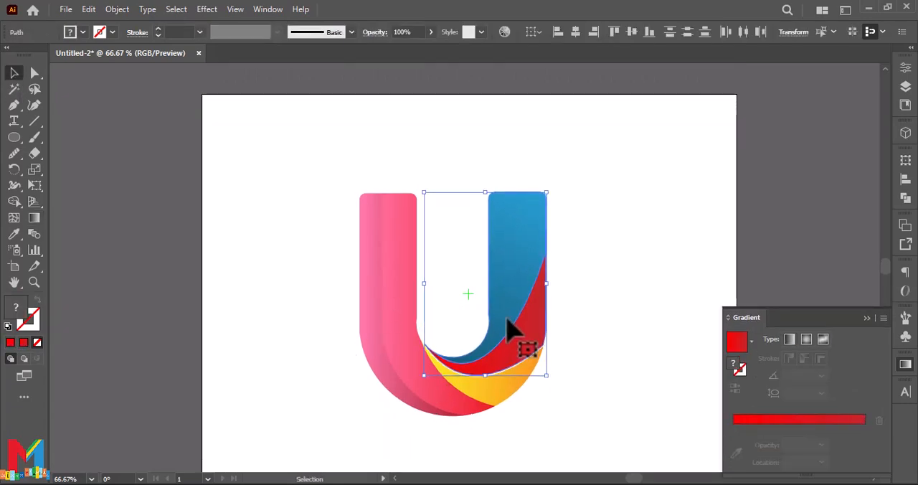
key("ctrl+shift+a")
left_click(516, 254)
left_click(606, 225)
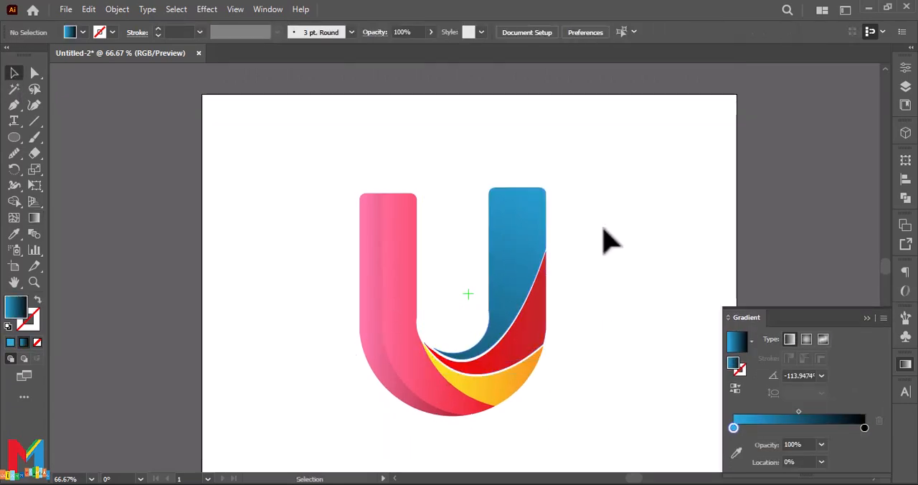
Step: Shift the blue section slightly further up and to the left to widen its gap from the red section
key("ctrl+z")
key("ctrl+z")
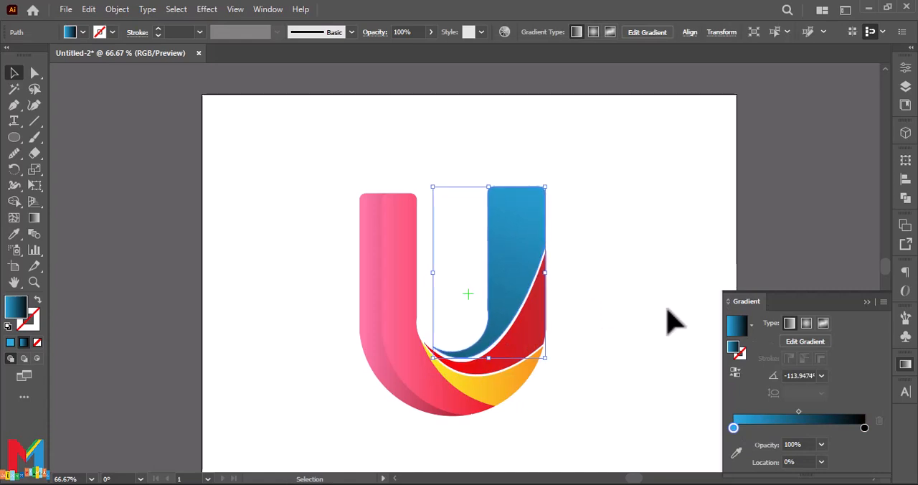
left_click(721, 281)
left_click(546, 306)
left_click(620, 284)
scroll(619, 284, "up", 1)
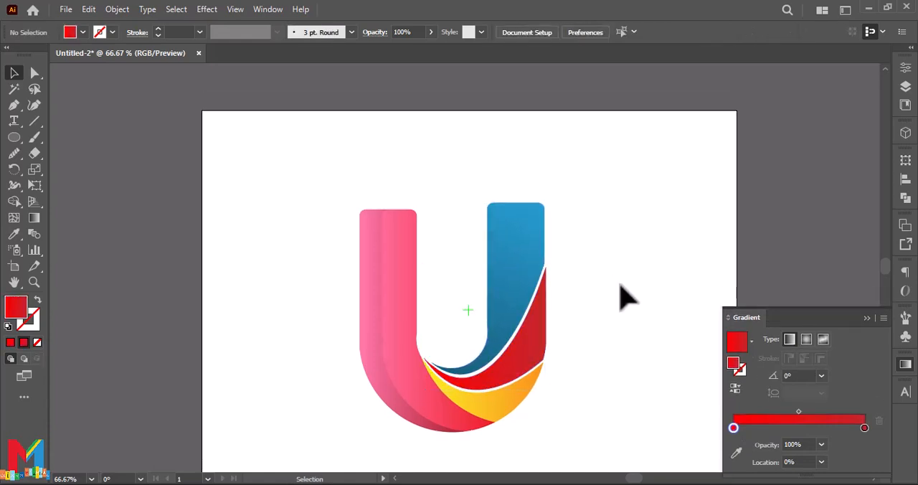